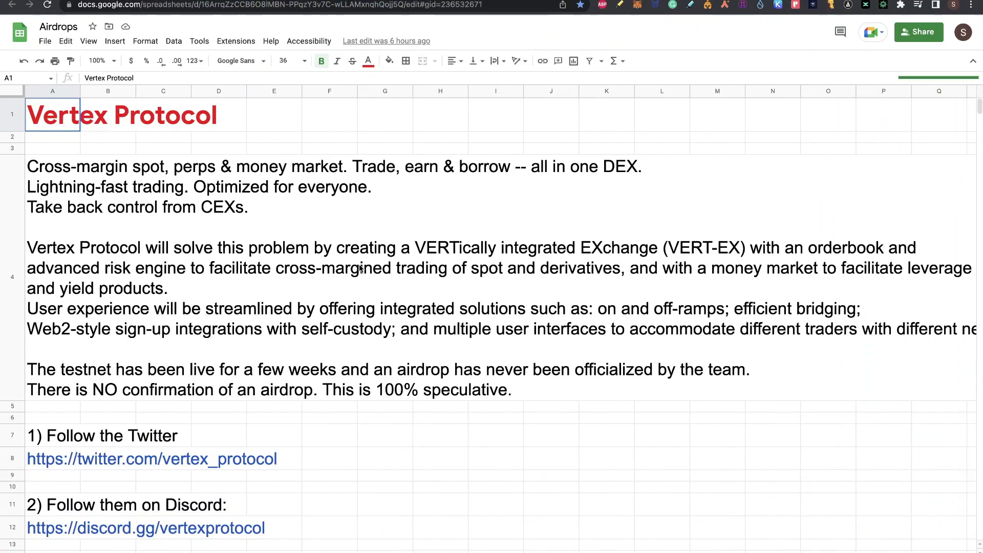
Scroll the Airdrops sheet from the Vertex Protocol introduction down through steps 1–8
{"action": "scroll", "coordinate": [360, 269], "scroll_direction": "down", "scroll_amount": 5}
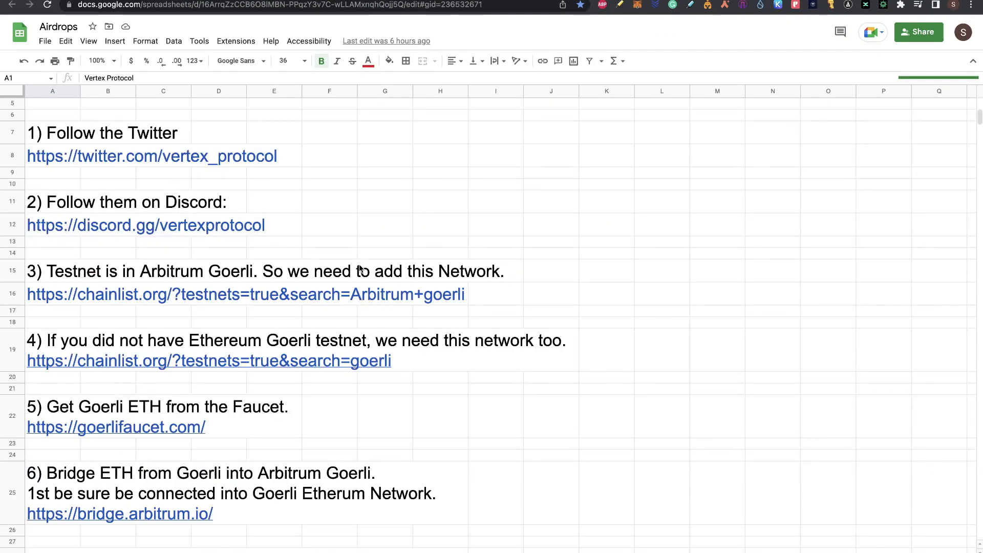
{"action": "scroll", "coordinate": [360, 268], "scroll_direction": "down", "scroll_amount": 3}
{"action": "scroll", "coordinate": [360, 268], "scroll_direction": "down", "scroll_amount": 9}
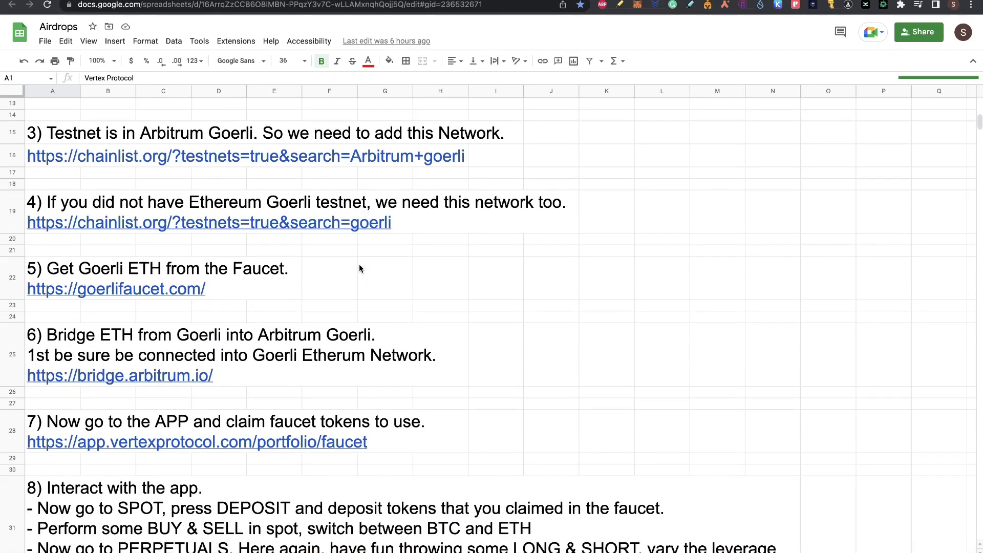
{"action": "scroll", "coordinate": [360, 268], "scroll_direction": "down", "scroll_amount": 3}
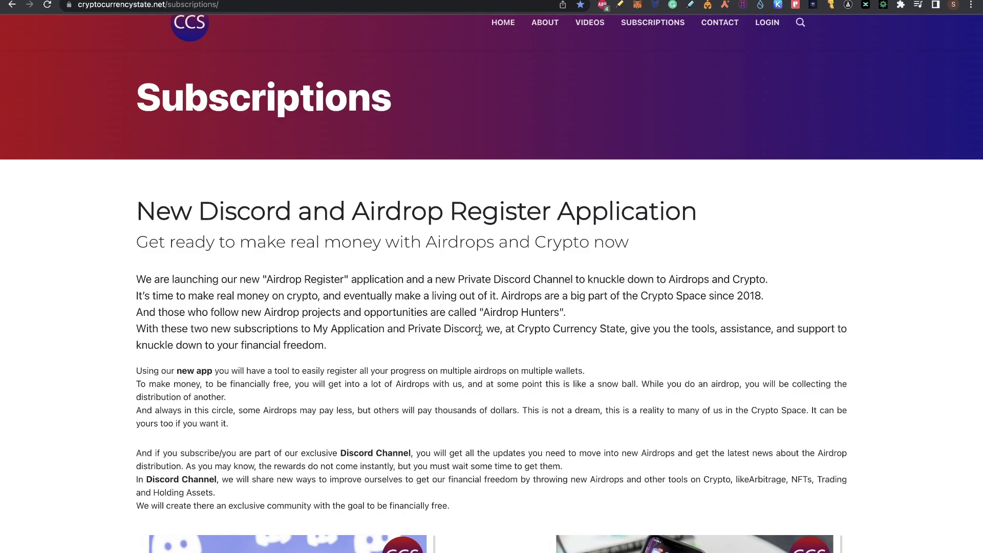
Scroll past the Discord and APP + Discord subscription cards to the 'Check How to Use the APP' video
{"action": "scroll", "coordinate": [479, 332], "scroll_direction": "down", "scroll_amount": 7}
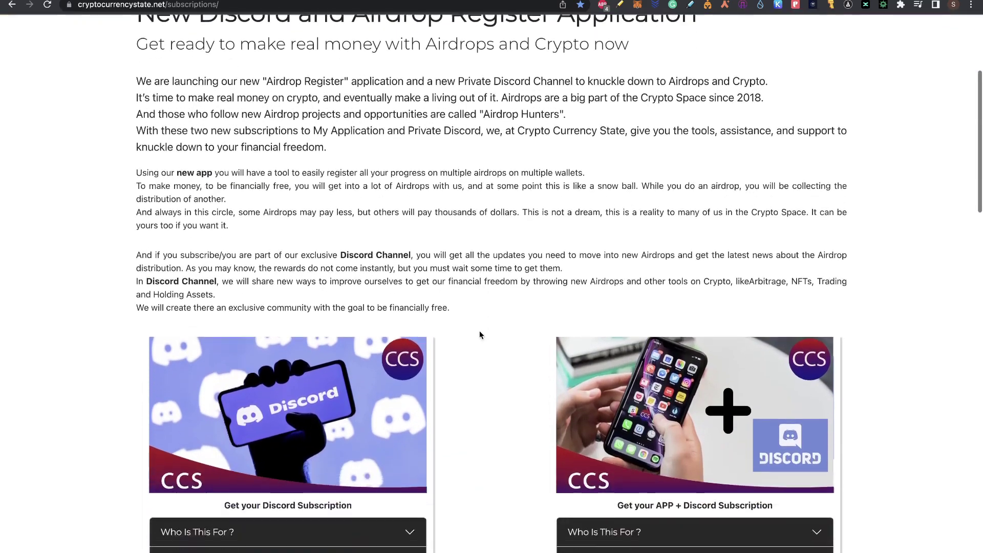
{"action": "scroll", "coordinate": [479, 335], "scroll_direction": "down", "scroll_amount": 3}
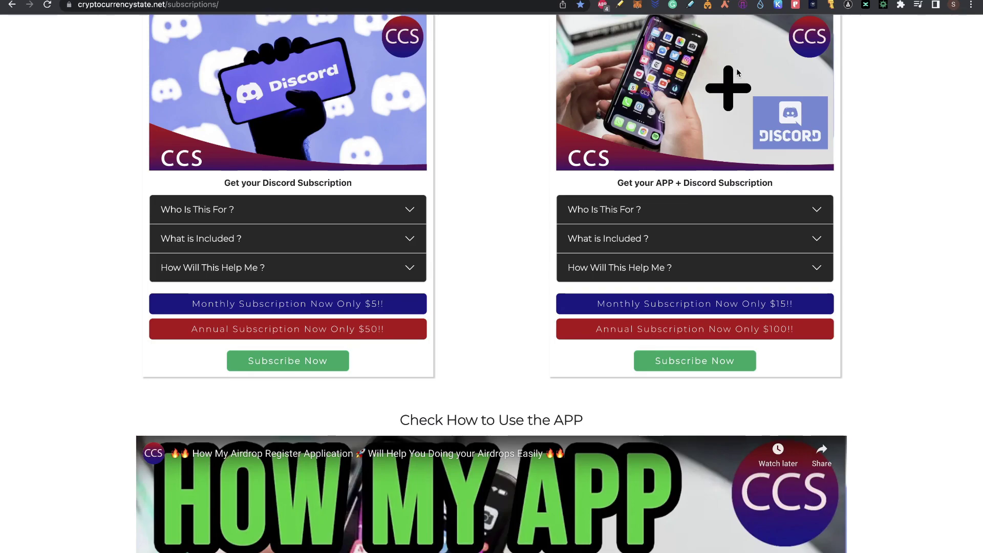
{"action": "scroll", "coordinate": [518, 252], "scroll_direction": "down", "scroll_amount": 4}
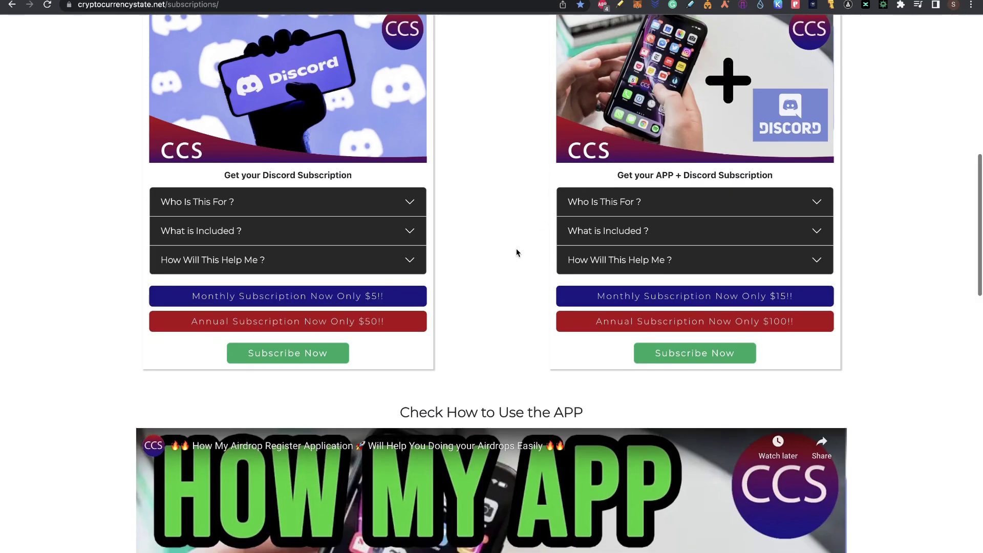
{"action": "scroll", "coordinate": [518, 252], "scroll_direction": "down", "scroll_amount": 8}
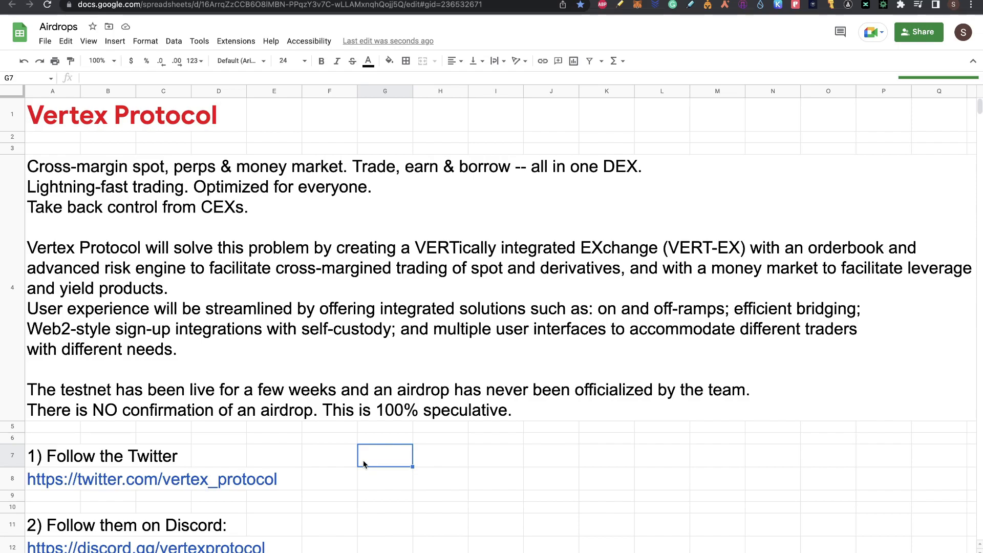
Scroll the Airdrops guide down to step 1's twitter.com/vertex_protocol link
{"action": "scroll", "coordinate": [363, 463], "scroll_direction": "down", "scroll_amount": 5}
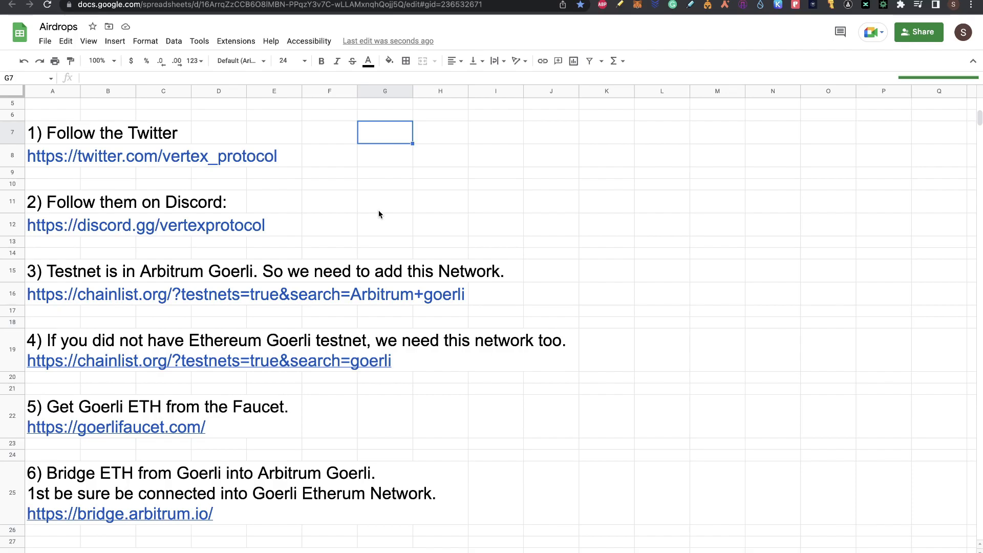
{"action": "scroll", "coordinate": [512, 484], "scroll_direction": "down", "scroll_amount": 1}
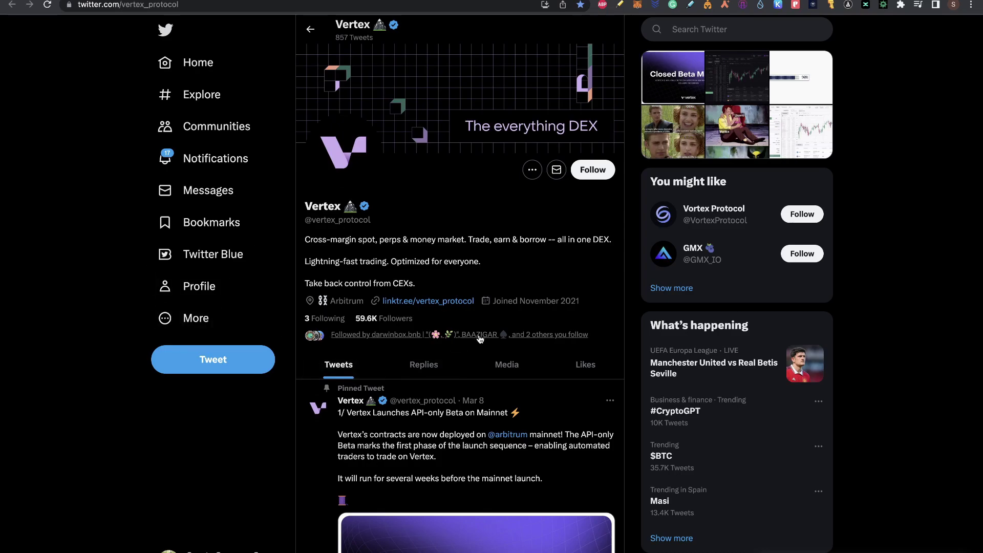
Browse the Vertex Twitter profile and pinned beta announcement, then switch back to the Airdrops sheet
{"action": "scroll", "coordinate": [471, 340], "scroll_direction": "down", "scroll_amount": 2}
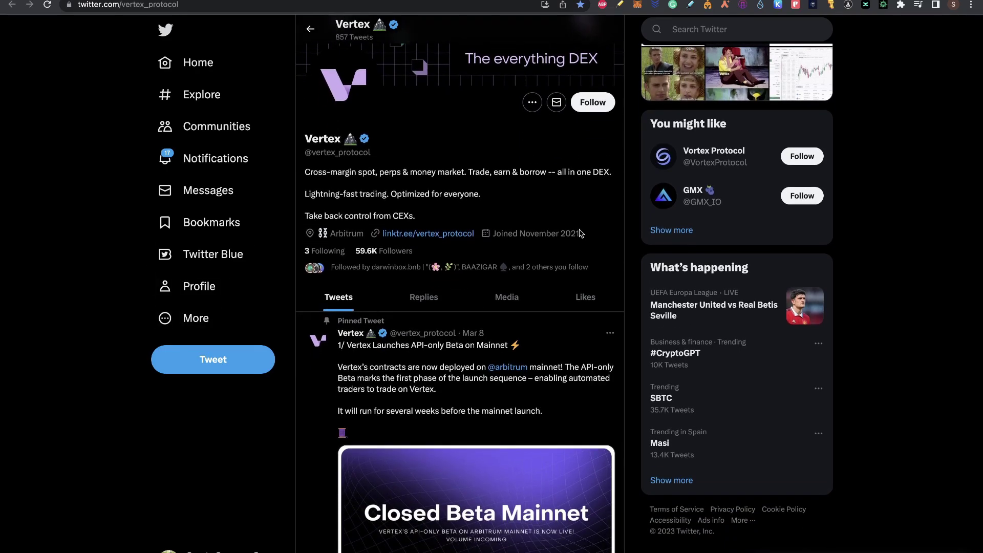
{"action": "scroll", "coordinate": [581, 233], "scroll_direction": "down", "scroll_amount": 1}
{"action": "scroll", "coordinate": [576, 228], "scroll_direction": "up", "scroll_amount": 3}
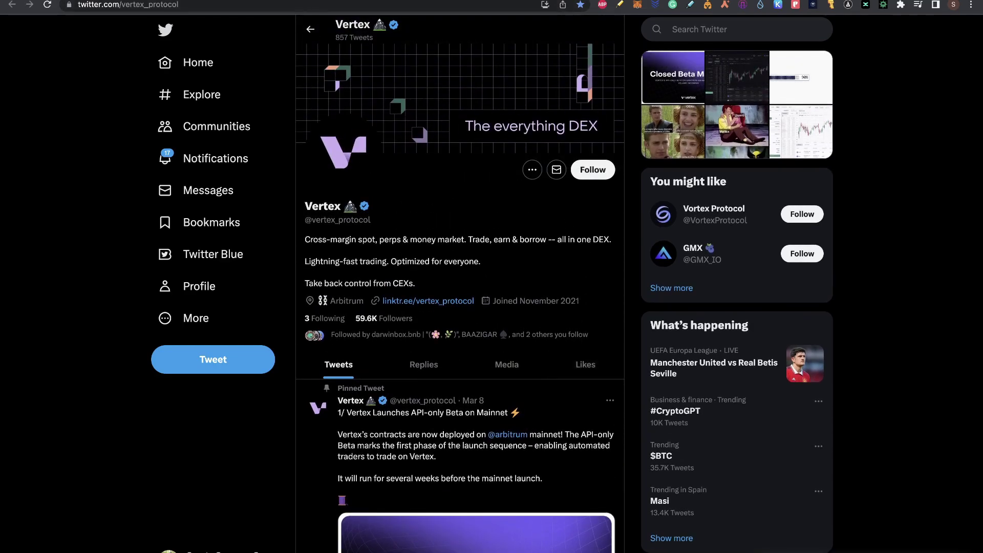
{"action": "key", "text": "ctrl+Tab"}
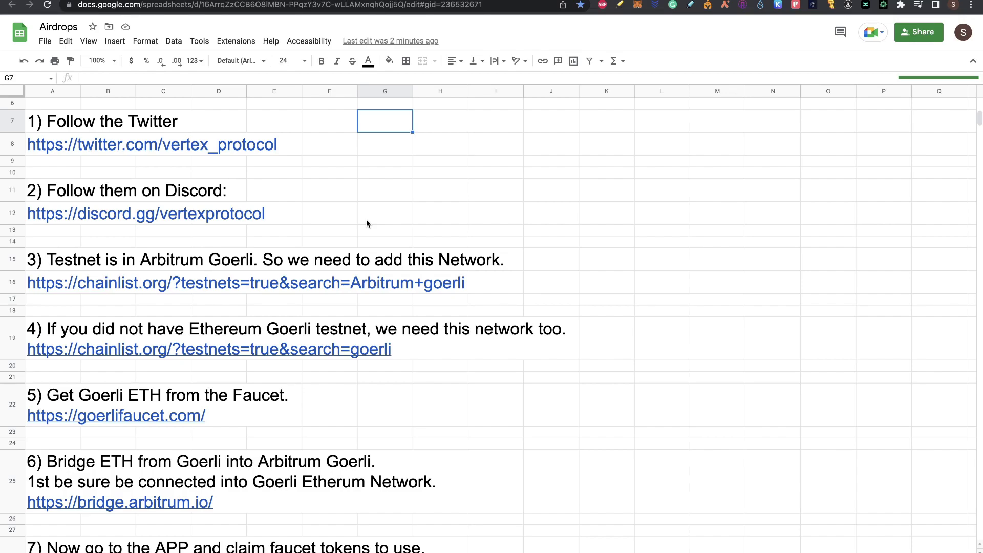
Open step 3's ChainList link and connect the wallet to add Arbitrum Goerli (ChainID 421613)
{"action": "left_click", "coordinate": [52, 284]}
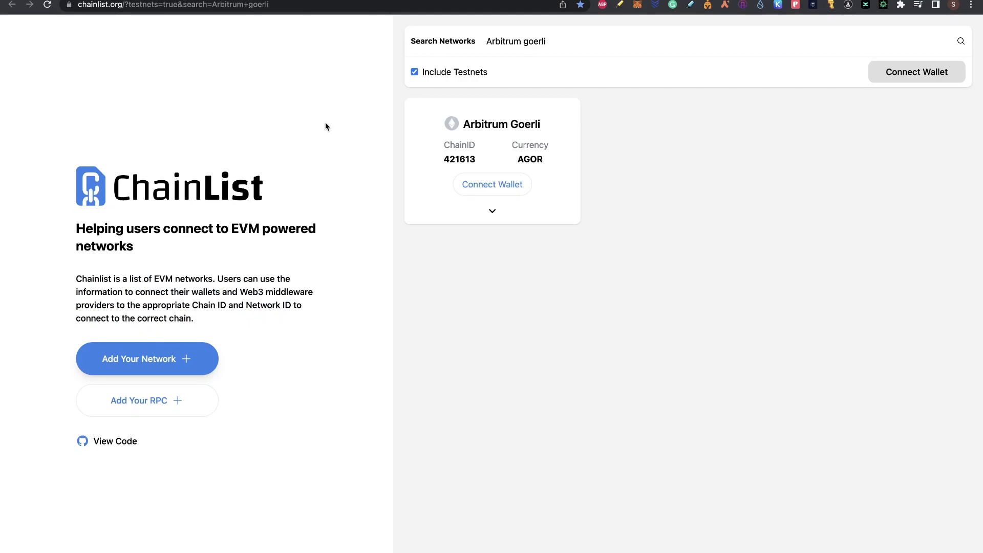
{"action": "left_click", "coordinate": [493, 185]}
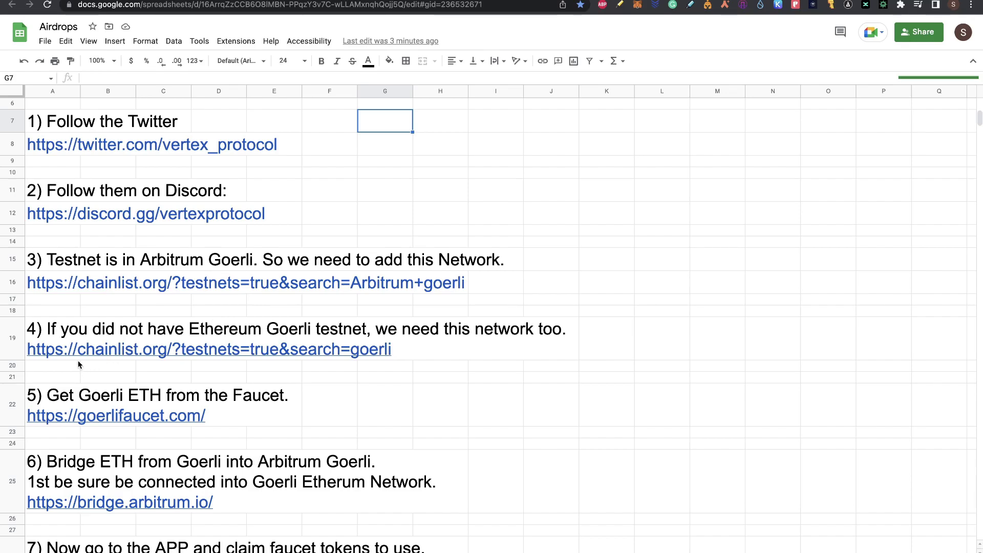
View the ChainList Goerli (ChainID 5) listing, then return to the Airdrops sheet
{"action": "key", "text": "ctrl+Tab"}
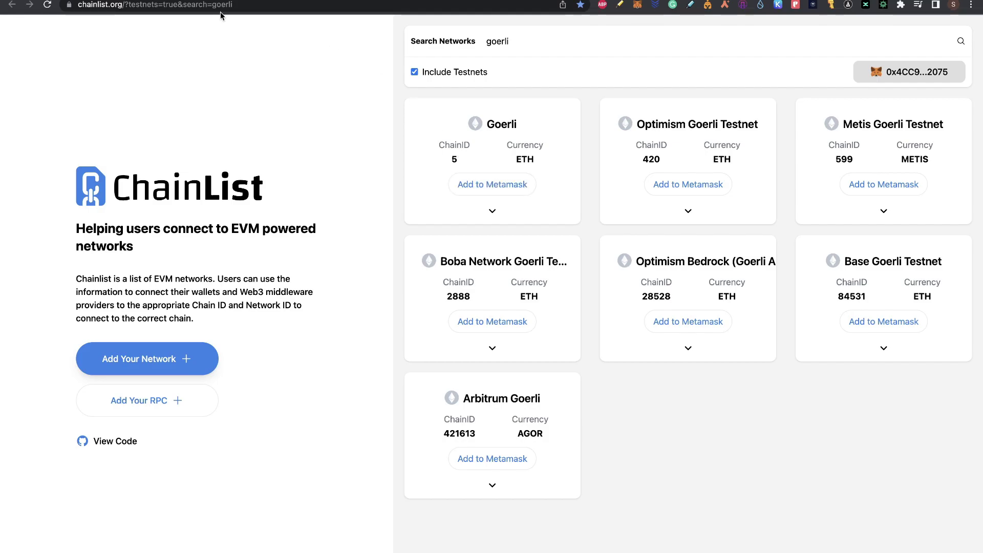
{"action": "key", "text": "ctrl+shift+Tab"}
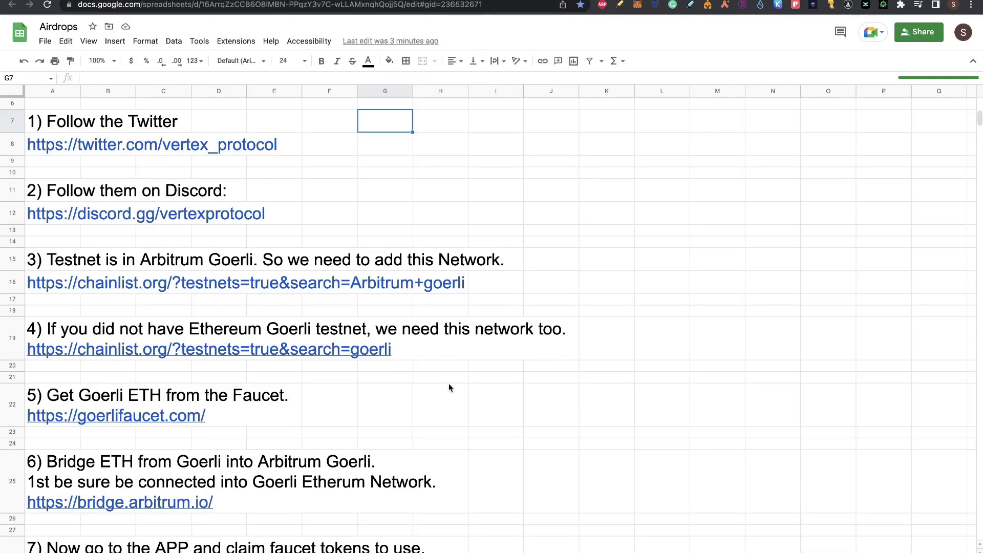
{"action": "mouse_move", "coordinate": [46, 420]}
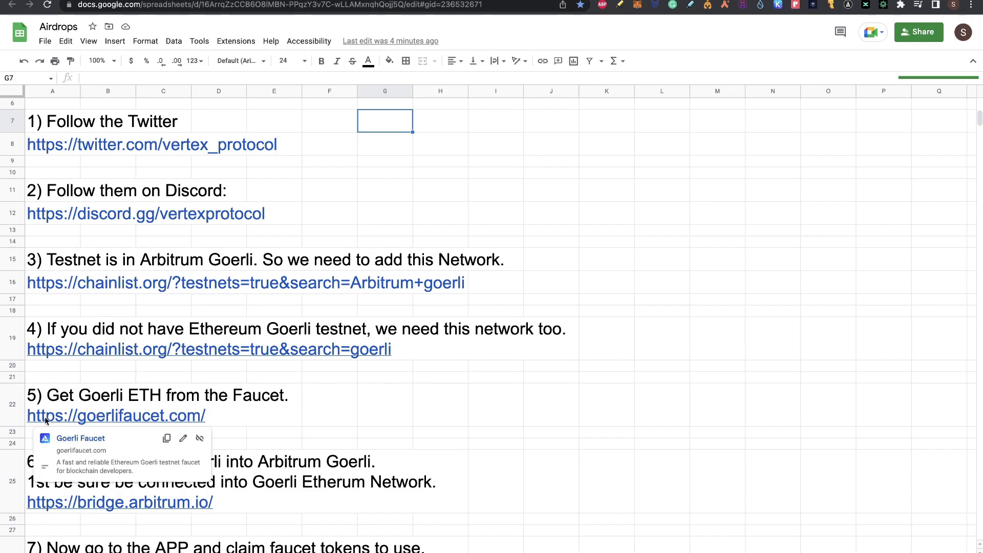
Request Goerli ETH from step 5's Goerli Faucet via Alchemy login, confirming 0.468 GoerliETH in the wallet
{"action": "left_click", "coordinate": [45, 420]}
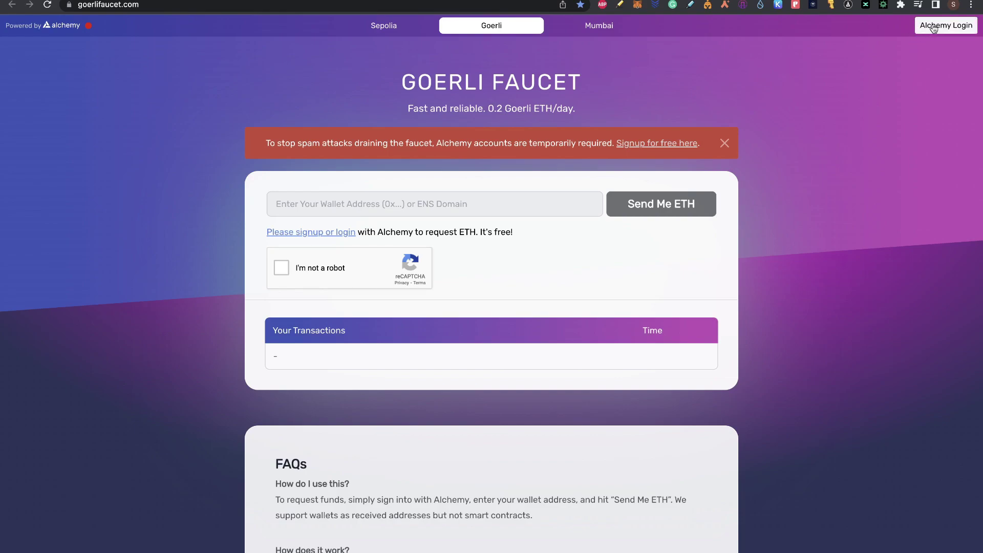
{"action": "left_click", "coordinate": [933, 28]}
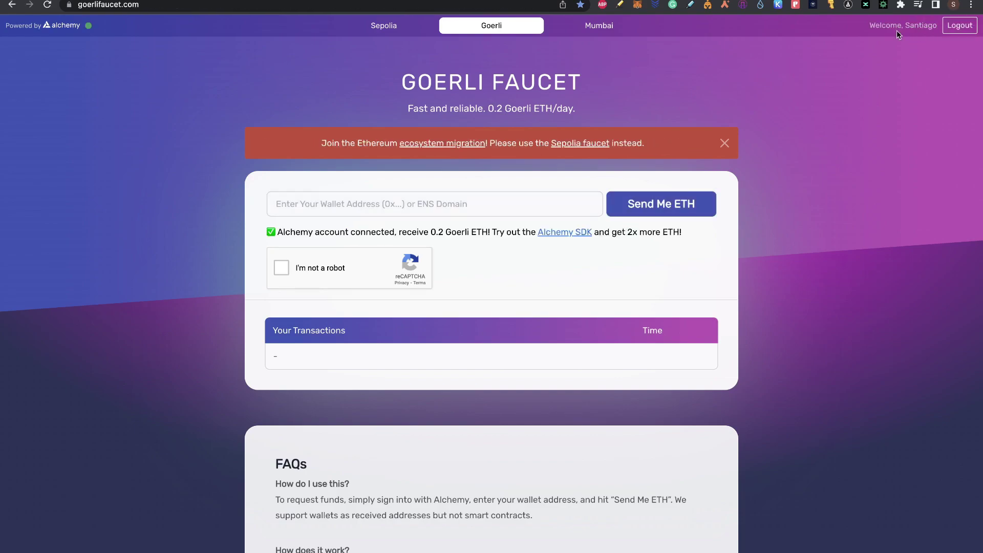
{"action": "left_click", "coordinate": [399, 206]}
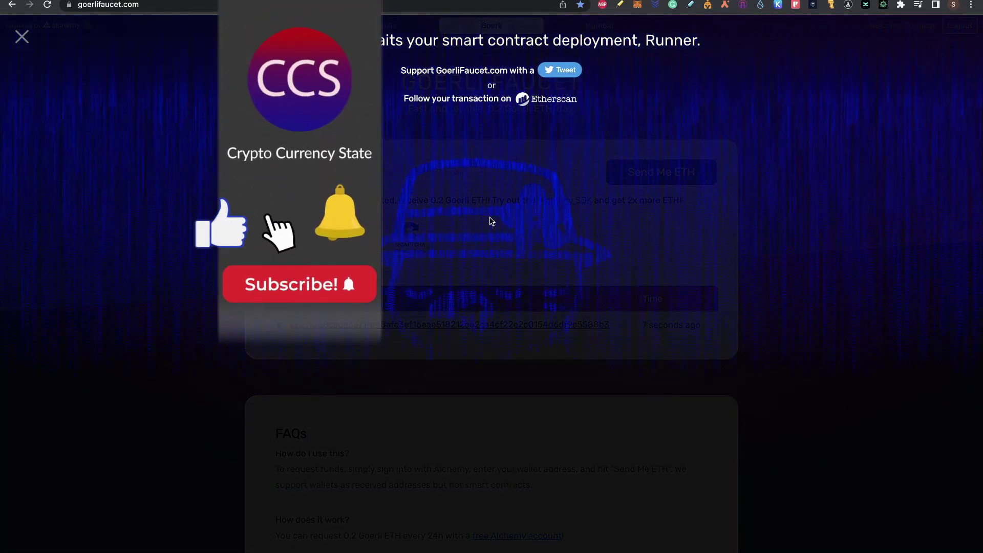
{"action": "left_click", "coordinate": [637, 6]}
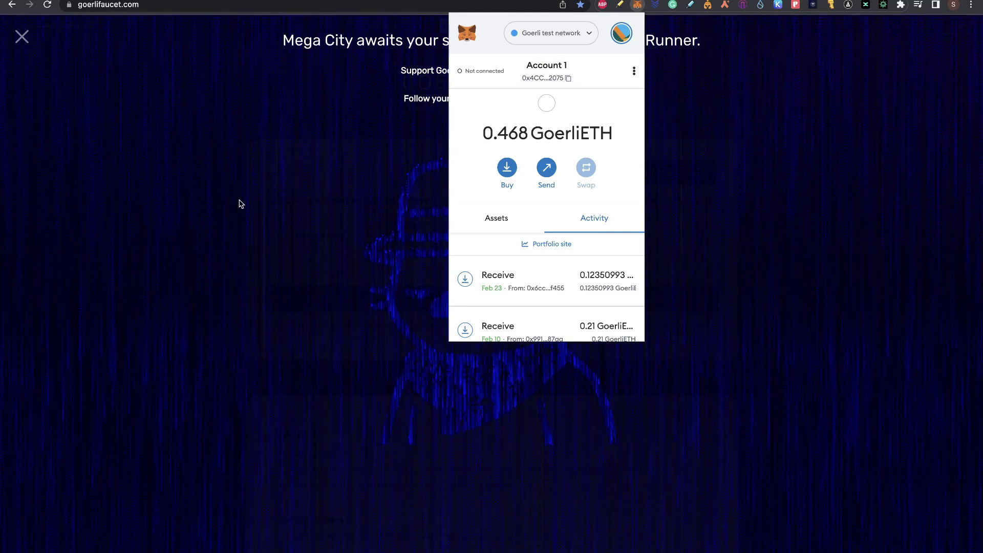
{"action": "key", "text": "ctrl+Tab"}
Open step 6's Arbitrum Bridge and enter 0.16 ETH to move from Goerli to Arbitrum Goerli
{"action": "scroll", "coordinate": [517, 455], "scroll_direction": "down", "scroll_amount": 5}
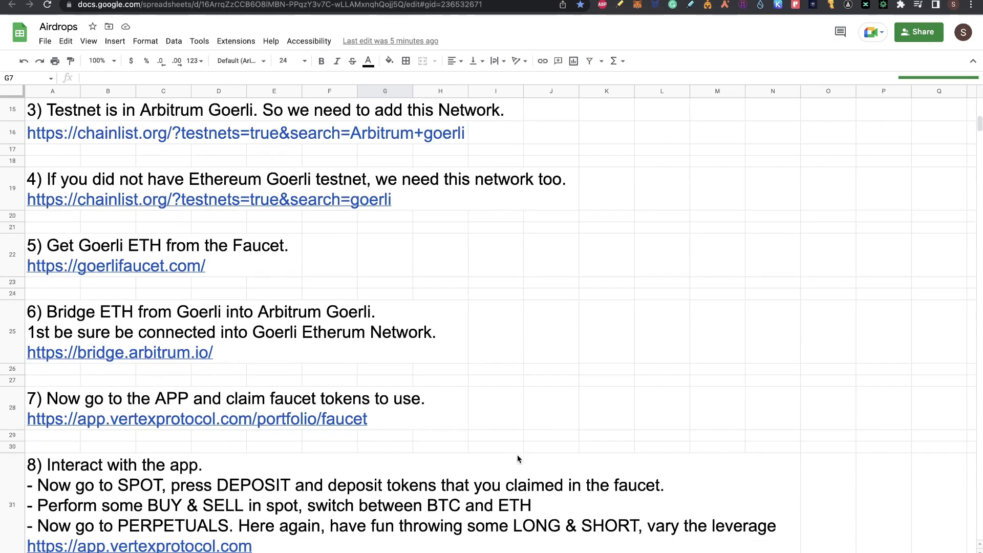
{"action": "scroll", "coordinate": [518, 455], "scroll_direction": "down", "scroll_amount": 3}
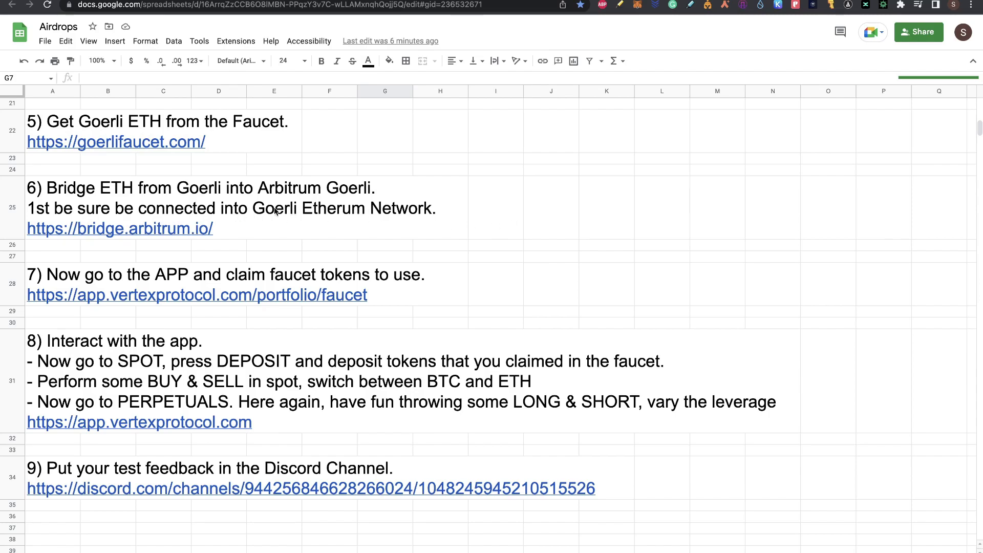
{"action": "left_click", "coordinate": [97, 220]}
{"action": "left_click", "coordinate": [637, 5]}
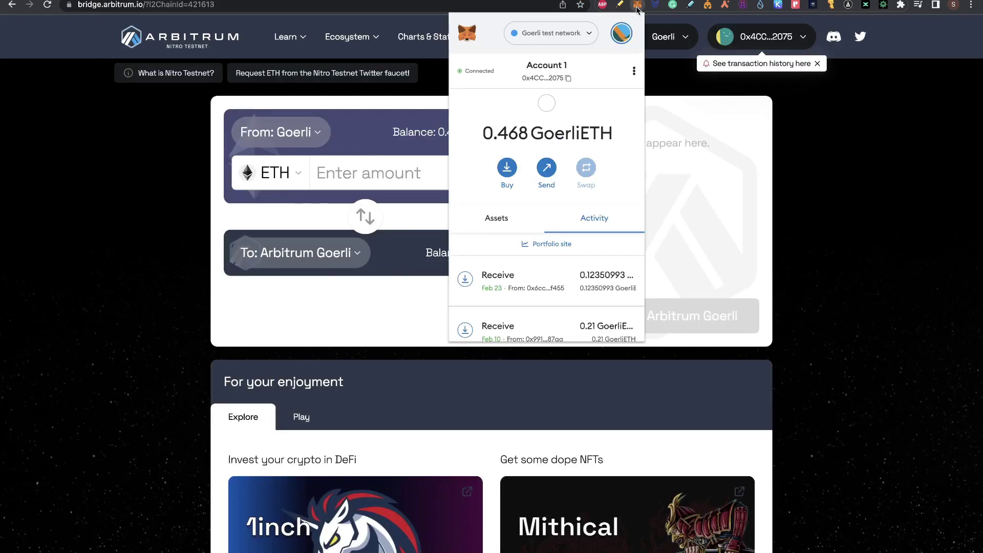
{"action": "left_click", "coordinate": [338, 119]}
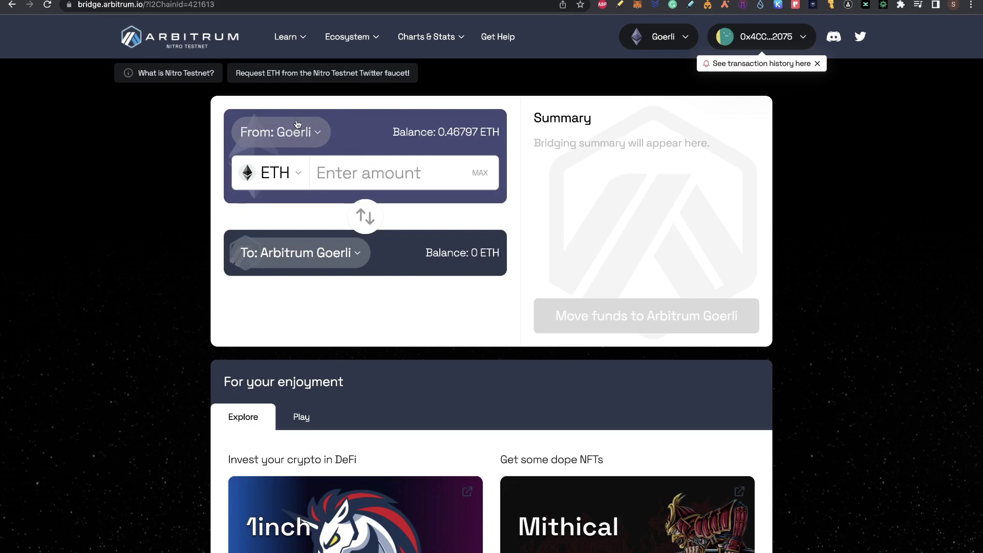
{"action": "left_click", "coordinate": [417, 170]}
{"action": "type", "text": "0.16"}
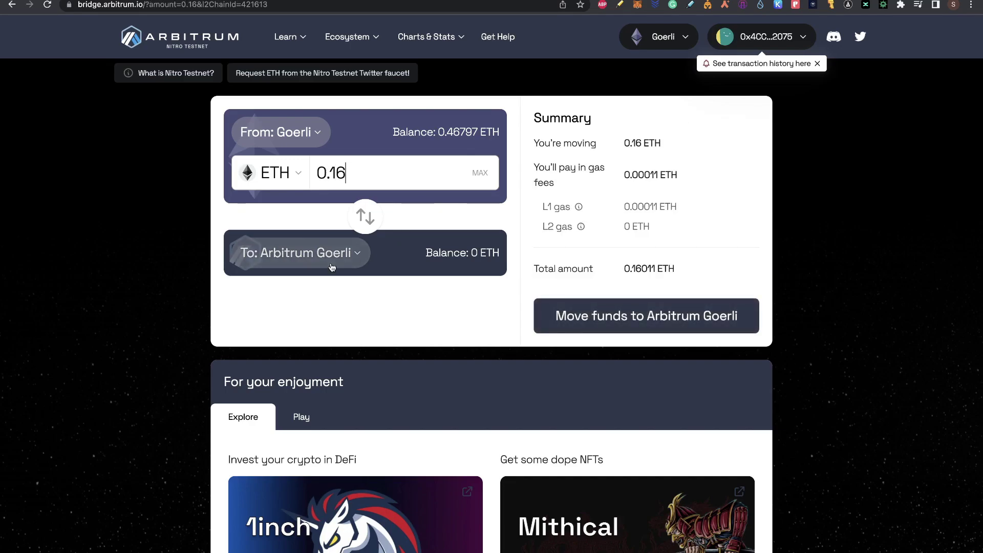
Move the 0.16 ETH to Arbitrum Goerli, confirm in MetaMask, and verify the 0.16 AGOR balance
{"action": "left_click", "coordinate": [600, 317]}
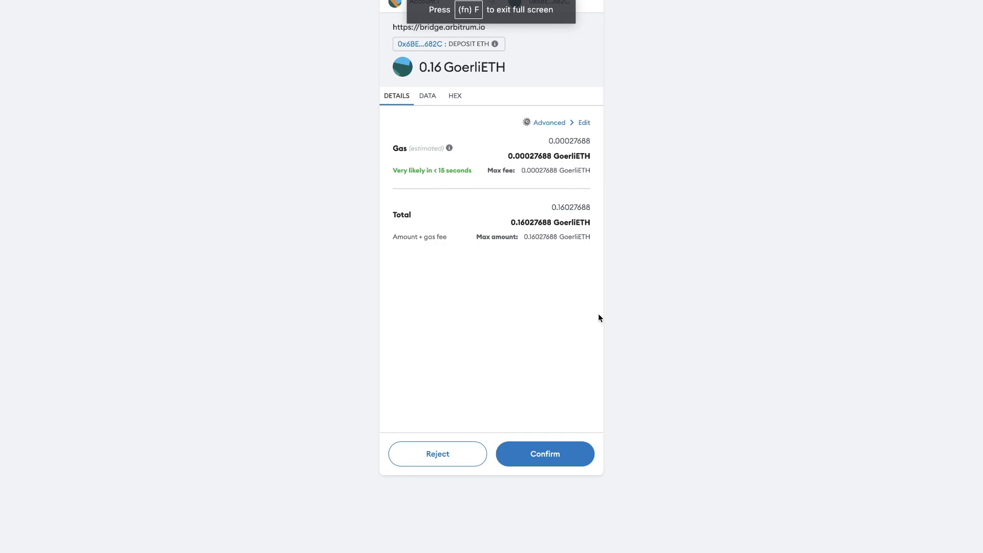
{"action": "left_click", "coordinate": [547, 453]}
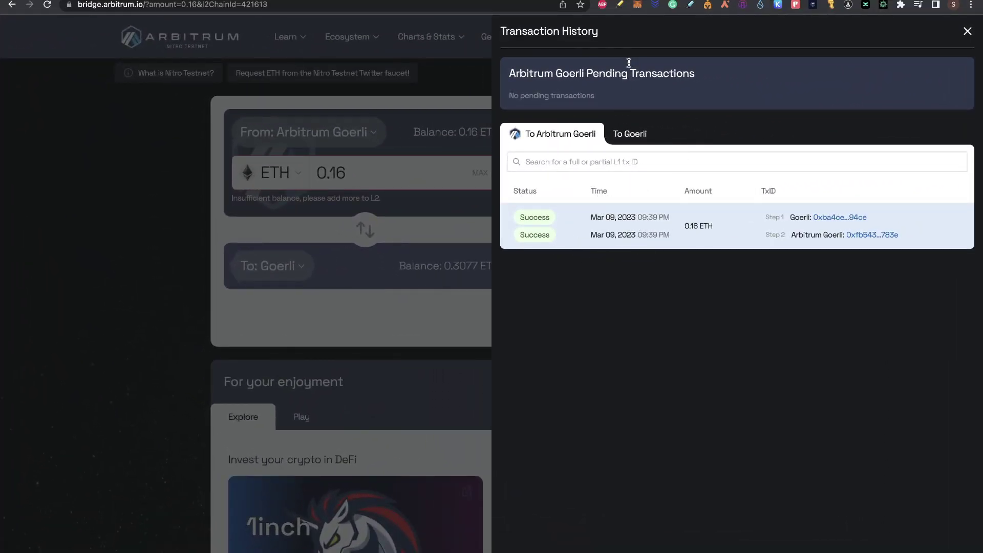
{"action": "left_click", "coordinate": [638, 5]}
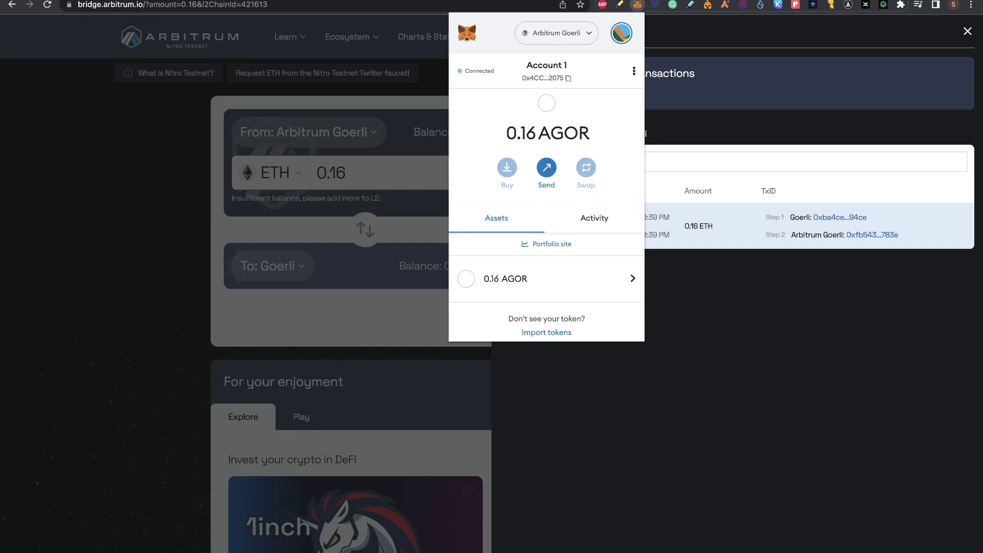
Open the Vertex Protocol faucet page linked in step 7 of the Airdrops guide
{"action": "key", "text": "ctrl+Tab"}
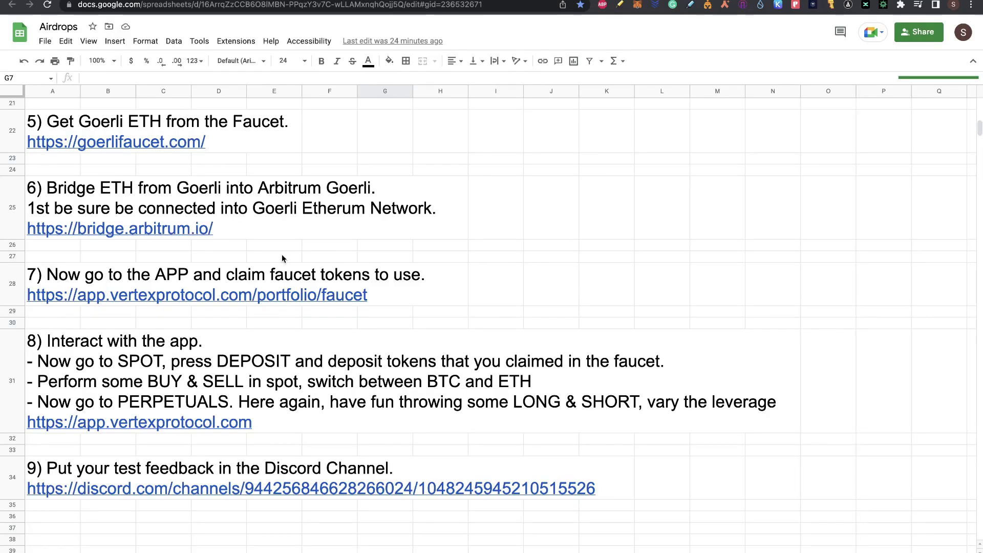
{"action": "left_click", "coordinate": [48, 297]}
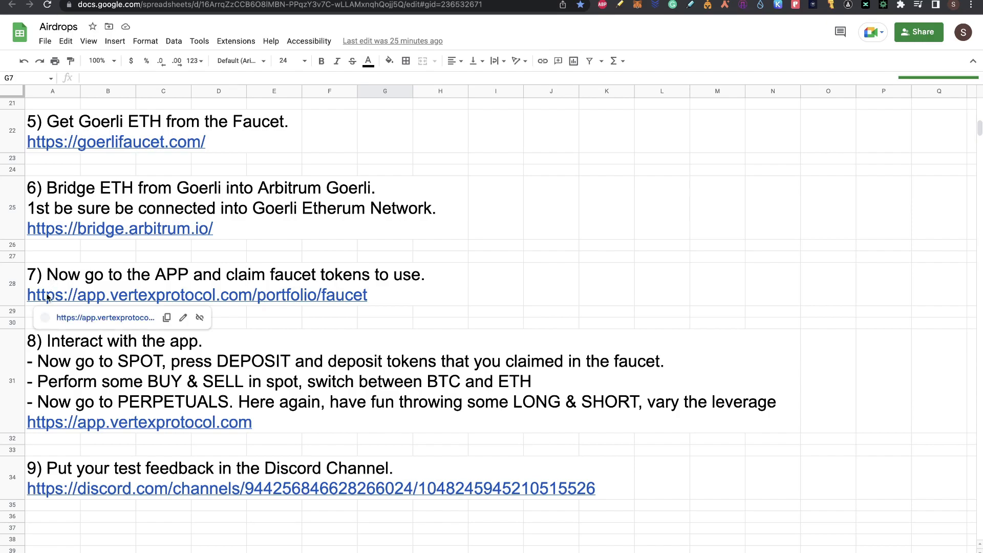
{"action": "left_click", "coordinate": [45, 317]}
{"action": "left_click", "coordinate": [896, 33]}
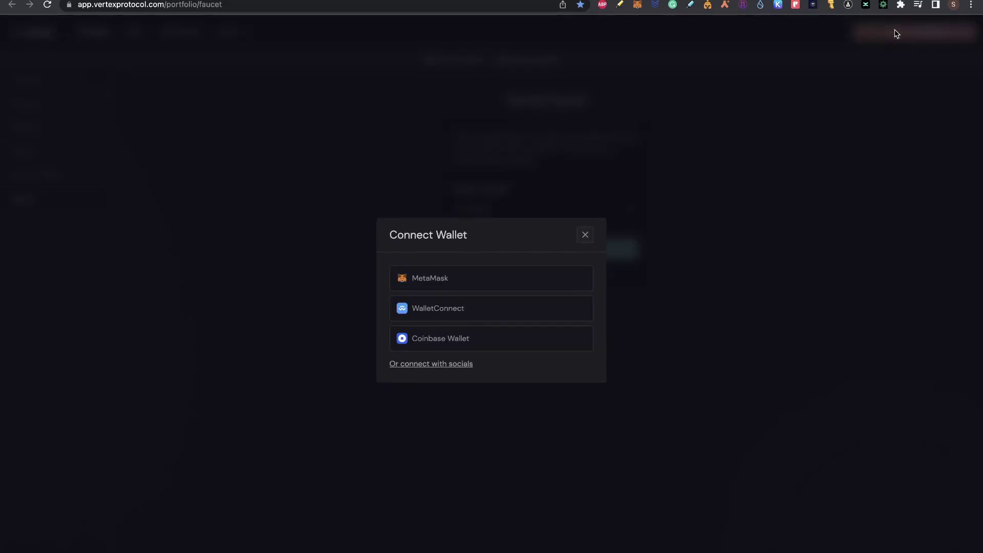
Connect MetaMask to Vertex and mint WBTC, leaving 10 WBTC with WETH and USDC at 0
{"action": "left_click", "coordinate": [480, 284]}
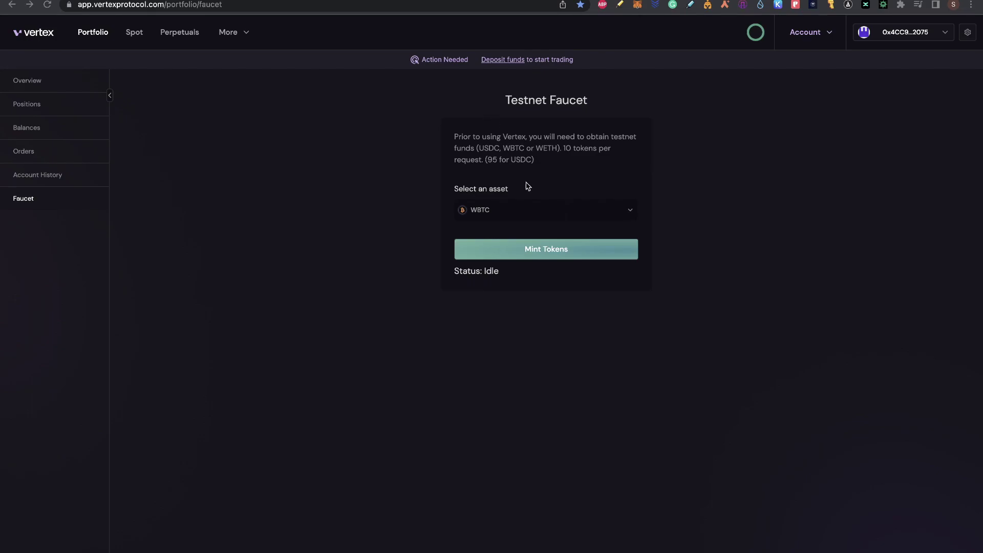
{"action": "left_click", "coordinate": [557, 217]}
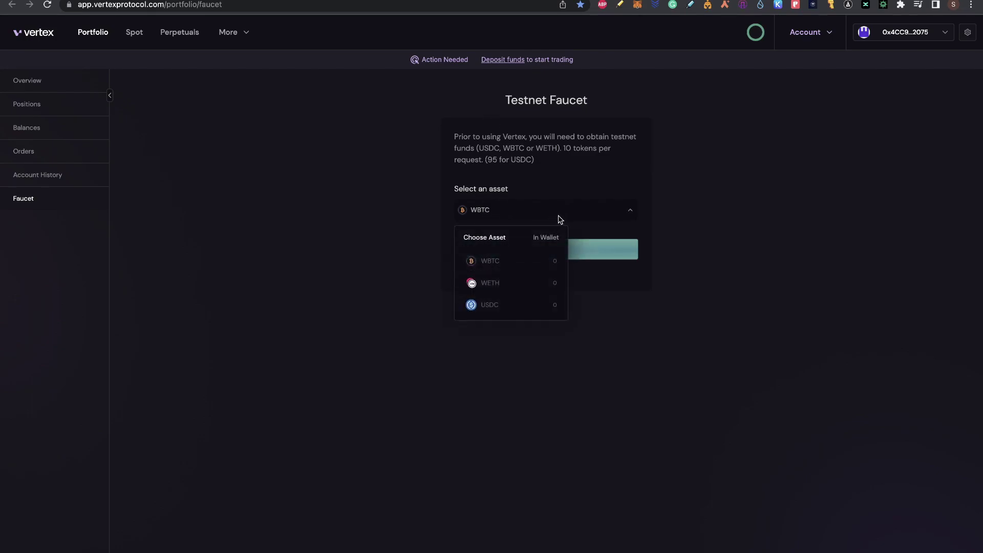
{"action": "left_click", "coordinate": [520, 265]}
{"action": "left_click", "coordinate": [563, 254]}
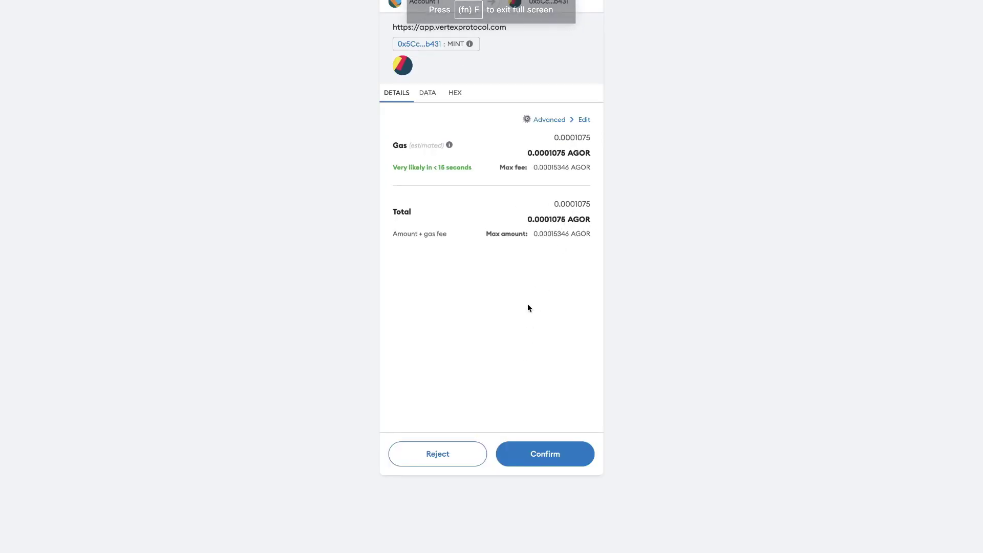
{"action": "left_click", "coordinate": [539, 451]}
{"action": "left_click", "coordinate": [494, 210]}
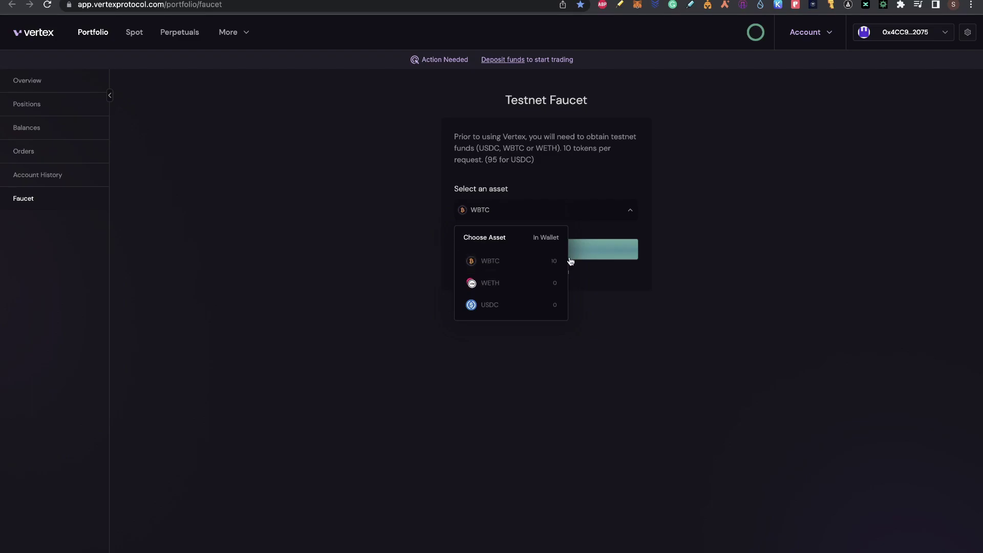
Mint testnet WETH from the faucet, confirm it in MetaMask and check the wallet balance
{"action": "left_click", "coordinate": [519, 283]}
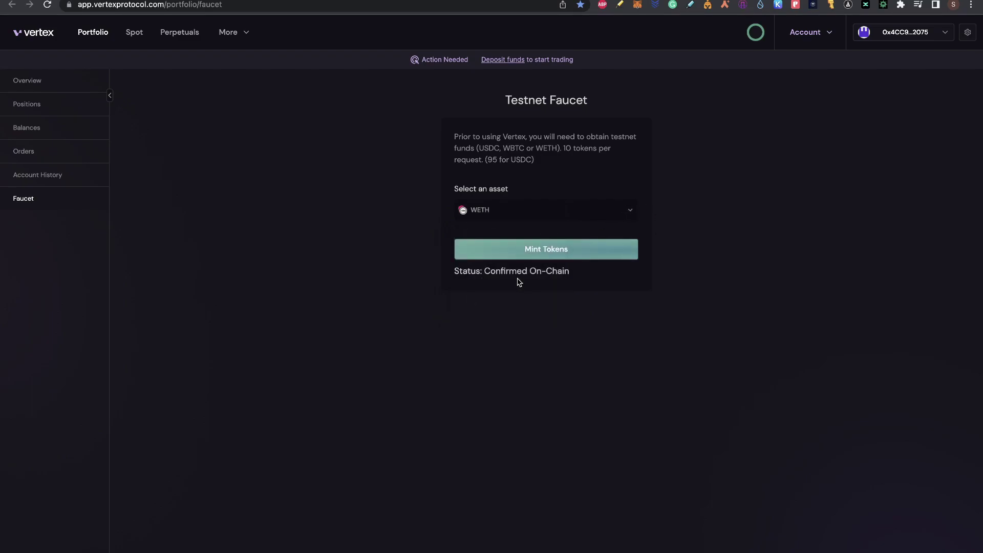
{"action": "left_click", "coordinate": [549, 253]}
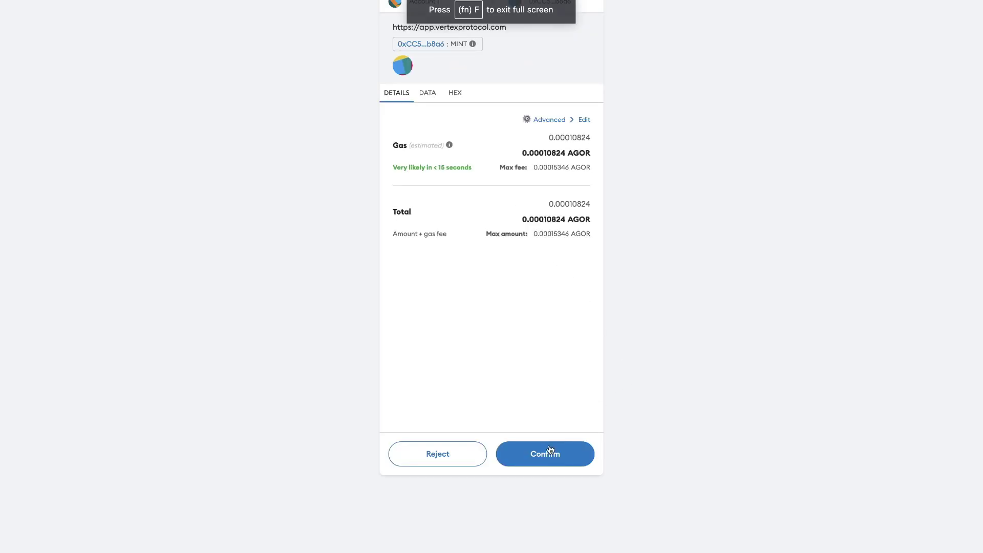
{"action": "left_click", "coordinate": [545, 453]}
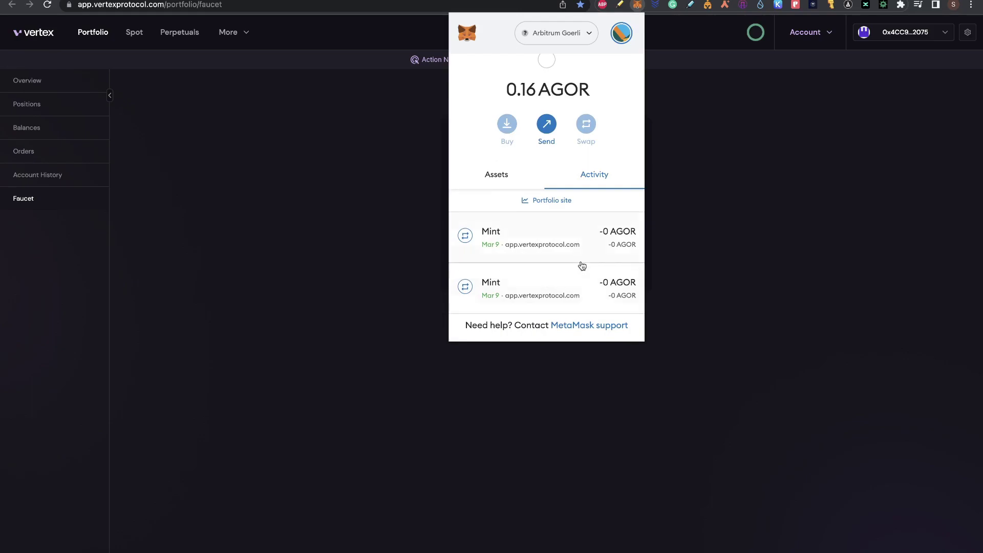
{"action": "left_click", "coordinate": [497, 176]}
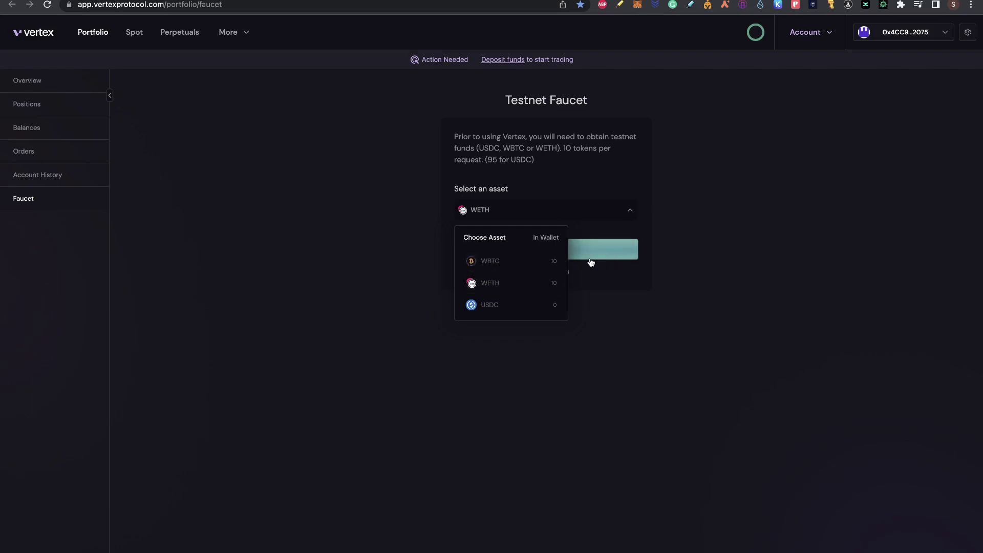
Mint testnet USDC from the faucet, bringing the wallet to 95 USDC
{"action": "left_click", "coordinate": [527, 308]}
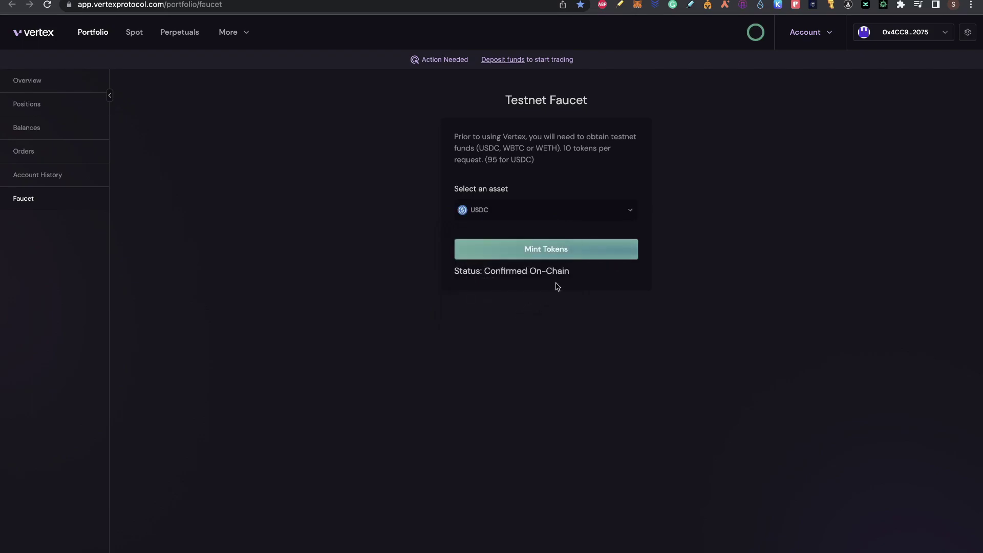
{"action": "left_click", "coordinate": [575, 254]}
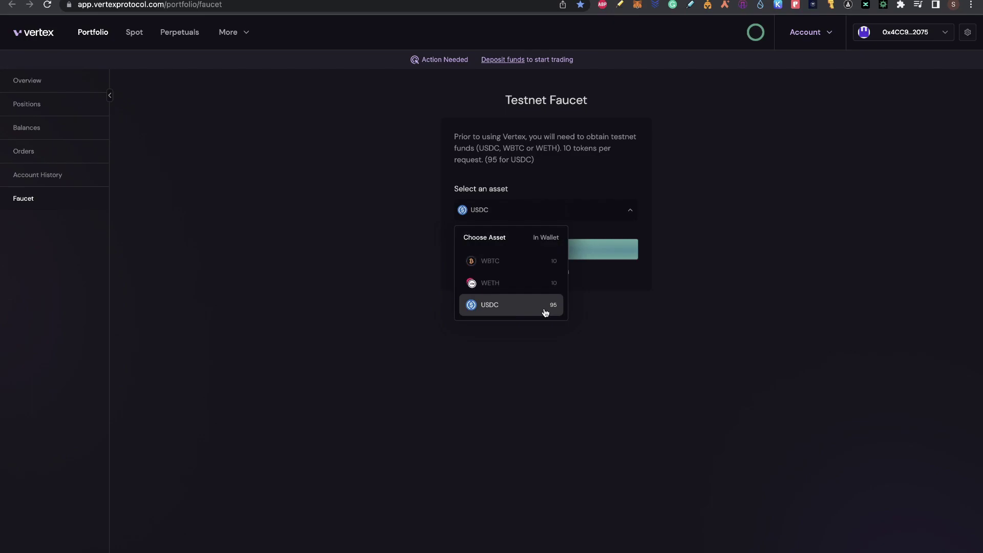
{"action": "left_click", "coordinate": [381, 151]}
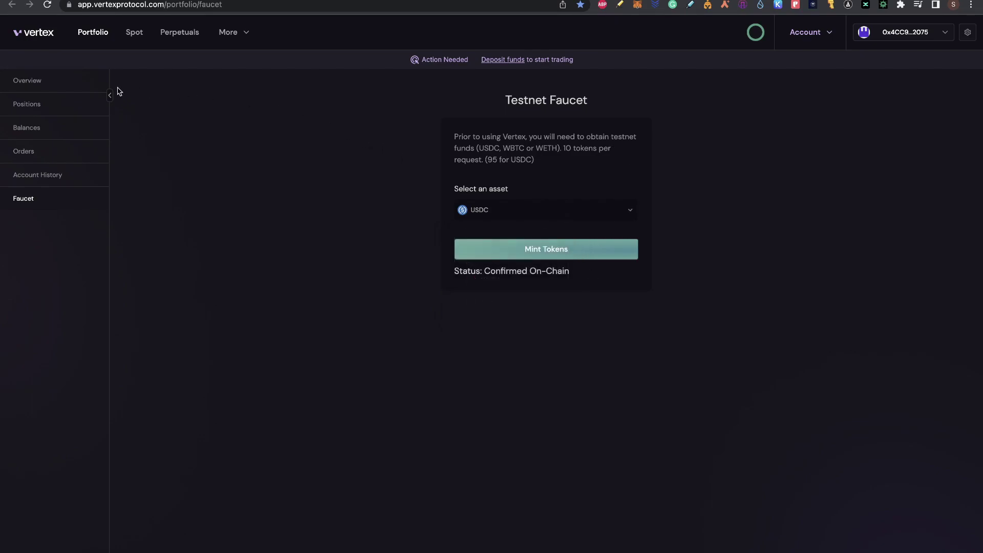
From the portfolio, approve and deposit the full 95 USDC, confirming in MetaMask
{"action": "mouse_move", "coordinate": [817, 33]}
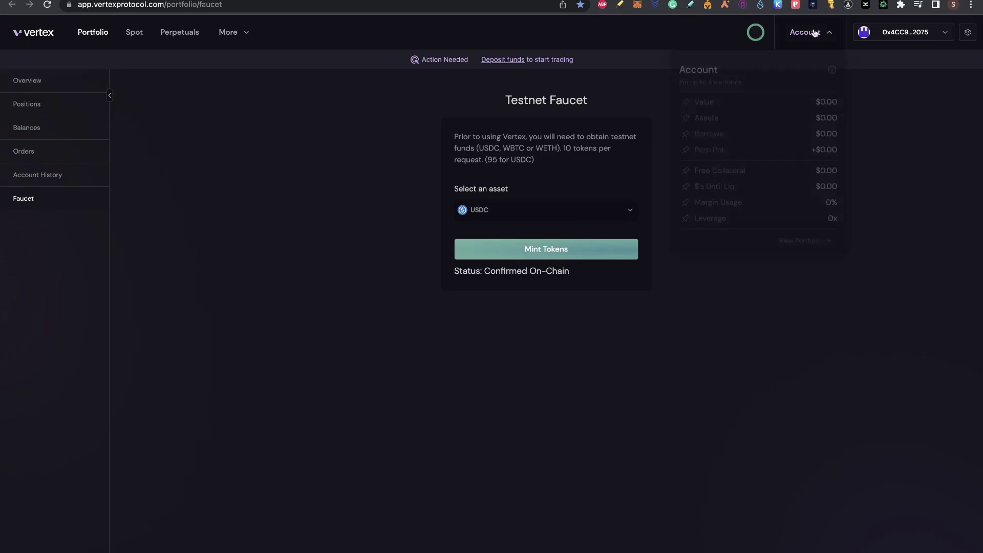
{"action": "left_click", "coordinate": [798, 243]}
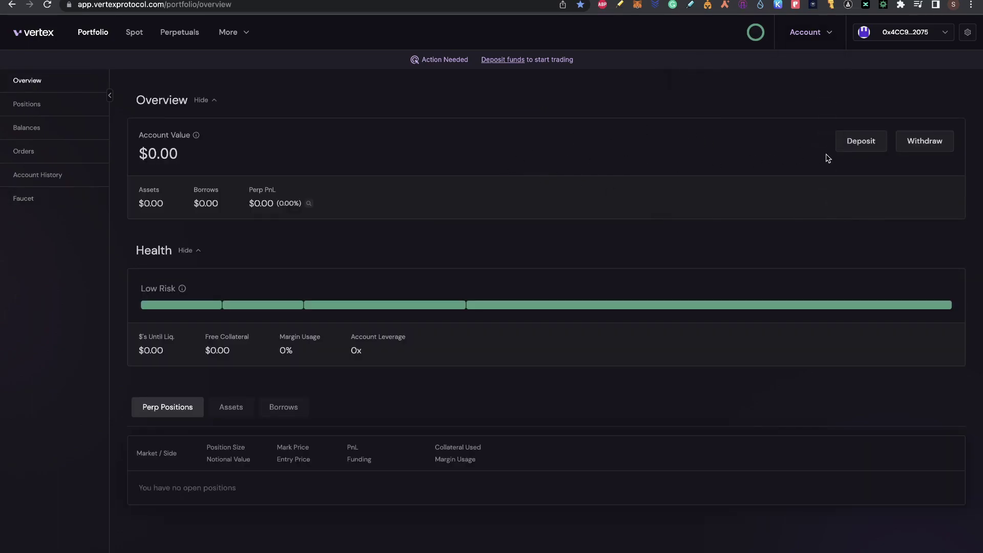
{"action": "left_click", "coordinate": [860, 141]}
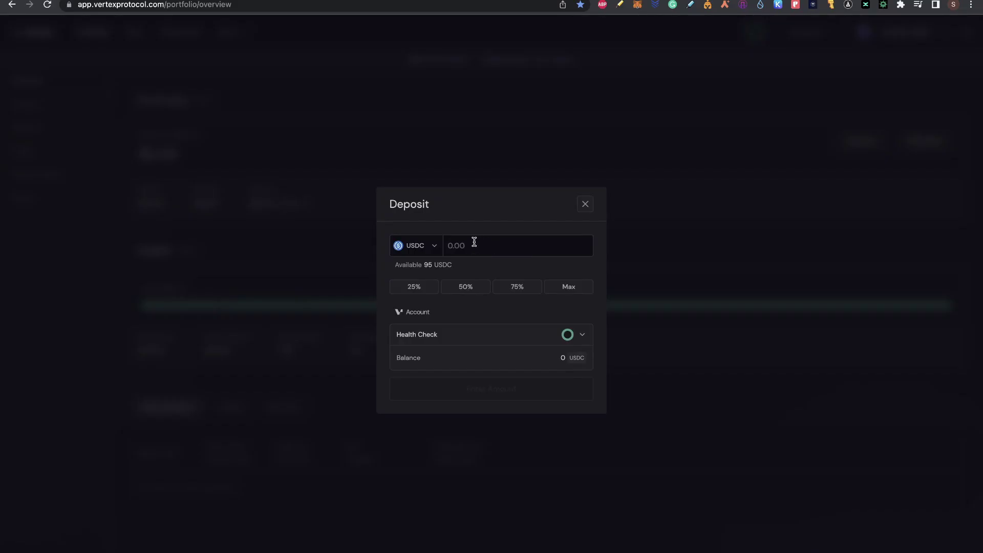
{"action": "left_click", "coordinate": [574, 286]}
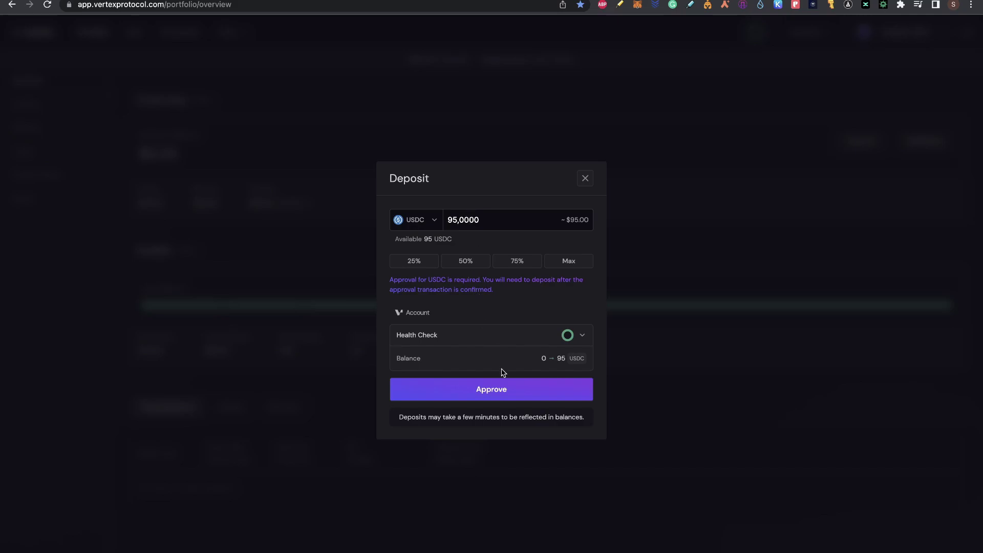
{"action": "left_click", "coordinate": [513, 396]}
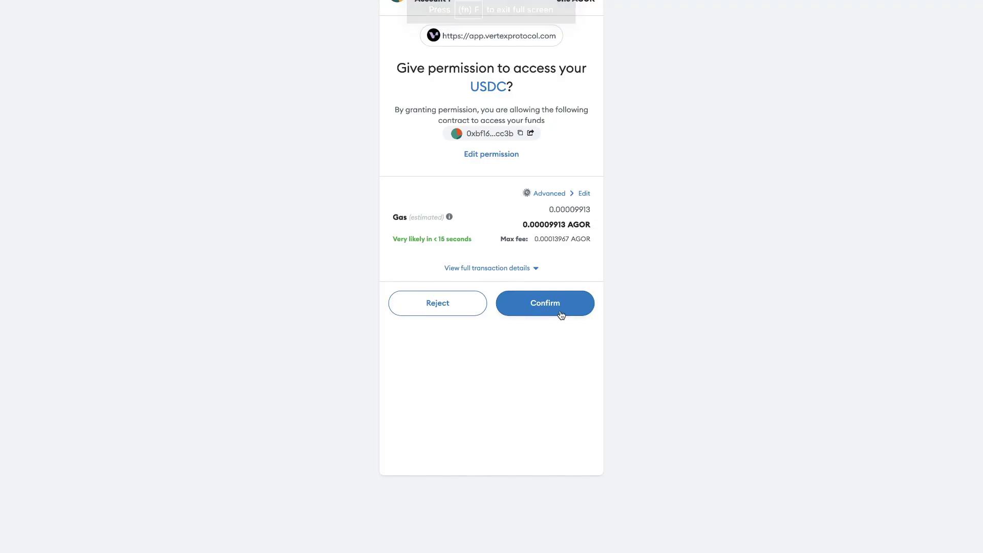
{"action": "left_click", "coordinate": [562, 314]}
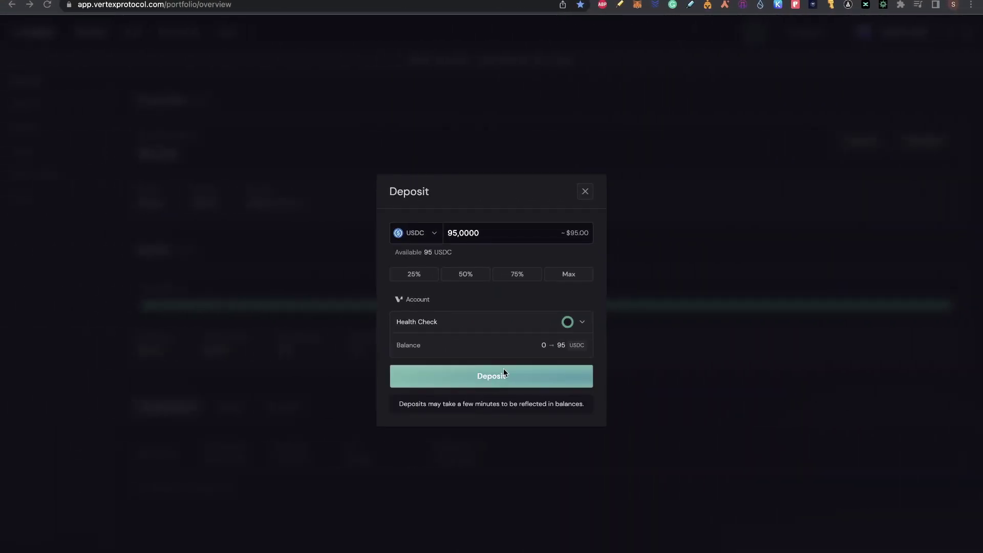
{"action": "left_click", "coordinate": [504, 369]}
{"action": "left_click", "coordinate": [551, 453]}
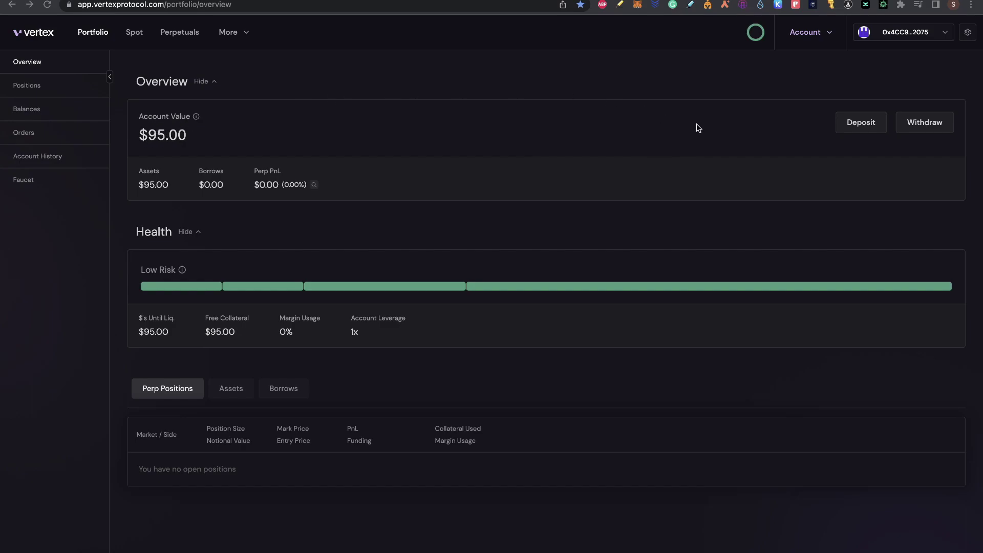
Start a new deposit with WBTC as the asset and the full 10 WBTC amount
{"action": "left_click", "coordinate": [869, 127]}
{"action": "left_click", "coordinate": [427, 238]}
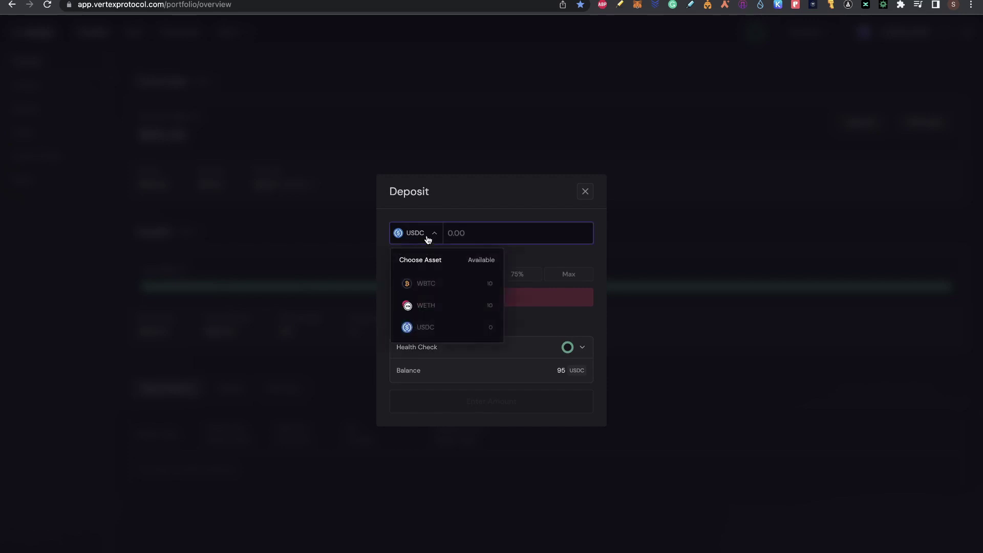
{"action": "left_click", "coordinate": [441, 285]}
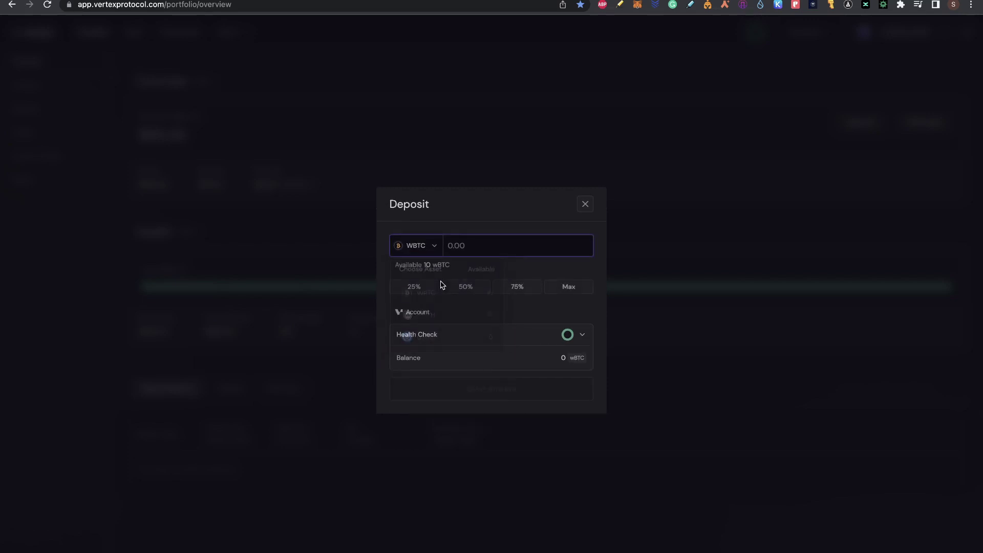
{"action": "left_click", "coordinate": [572, 285]}
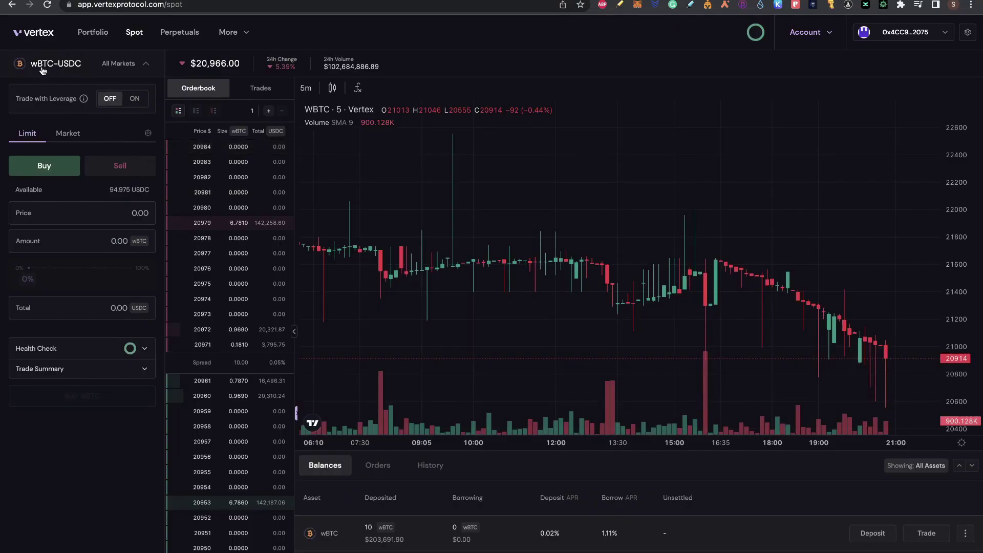
Try a market buy at 10% of USDC, then return to a limit order priced 20973
{"action": "left_click", "coordinate": [68, 132]}
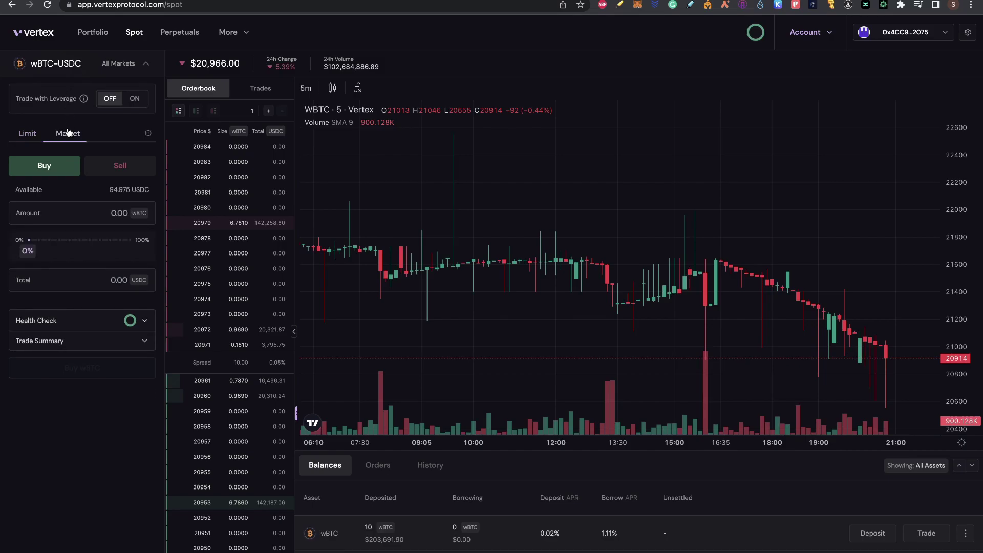
{"action": "left_click", "coordinate": [37, 240]}
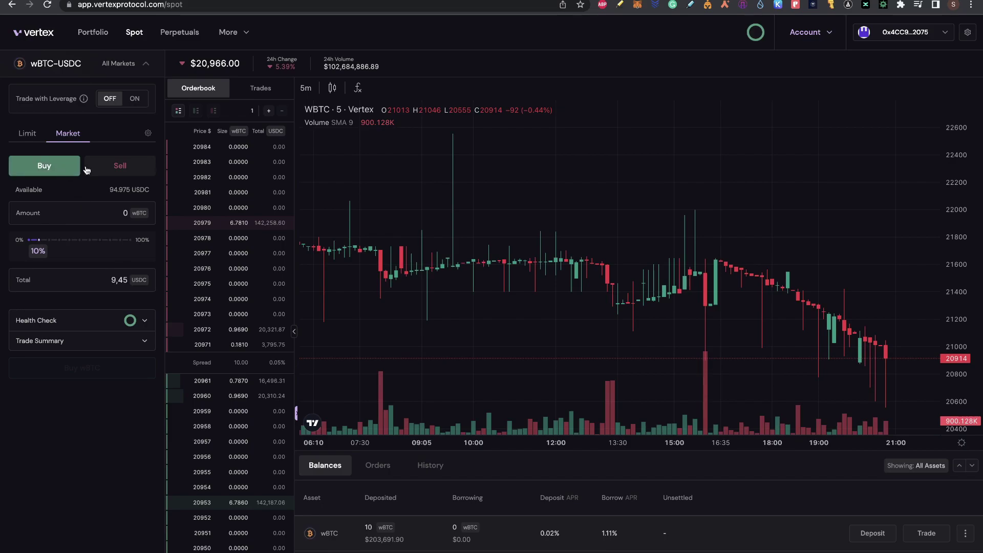
{"action": "left_click", "coordinate": [210, 320]}
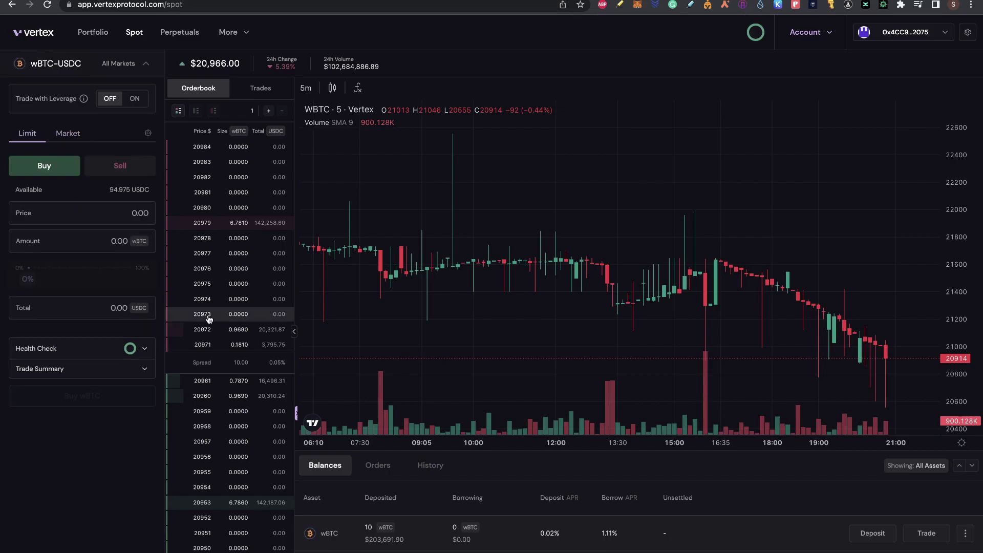
{"action": "left_click", "coordinate": [203, 316]}
Enter the order amount, reduce it to 10%, and go to the BTC-PERP perpetuals market
{"action": "left_click", "coordinate": [60, 239]}
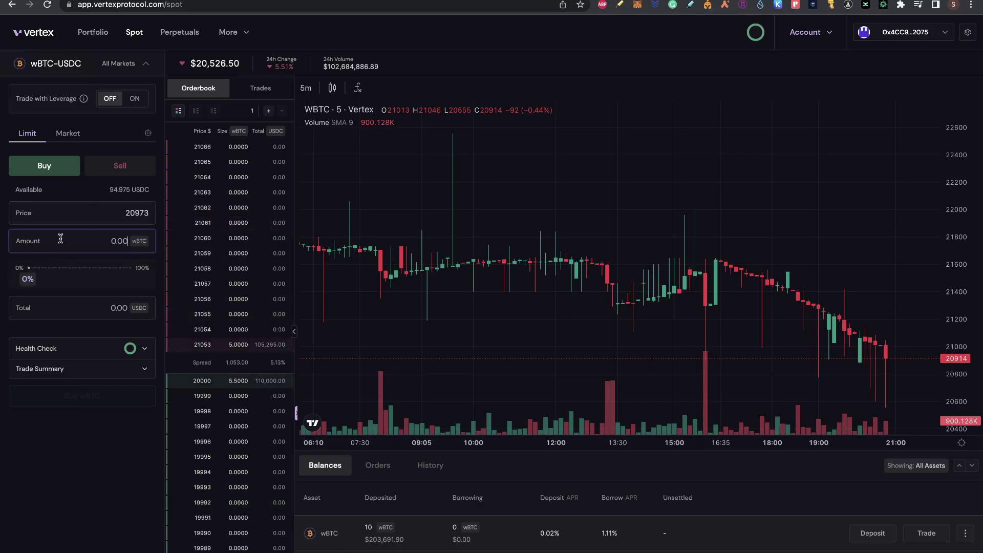
{"action": "type", "text": "1"}
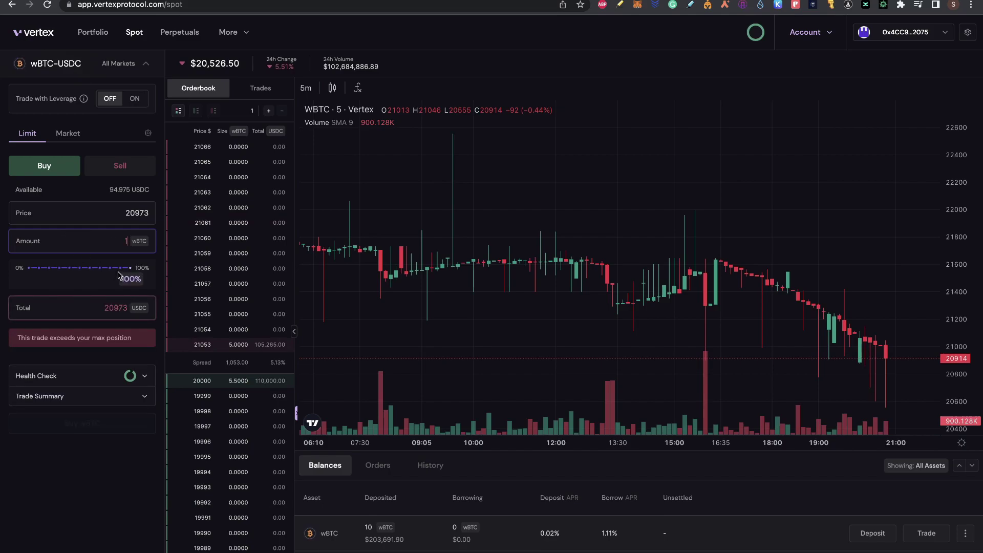
{"action": "left_click_drag", "start_coordinate": [119, 275], "coordinate": [39, 270]}
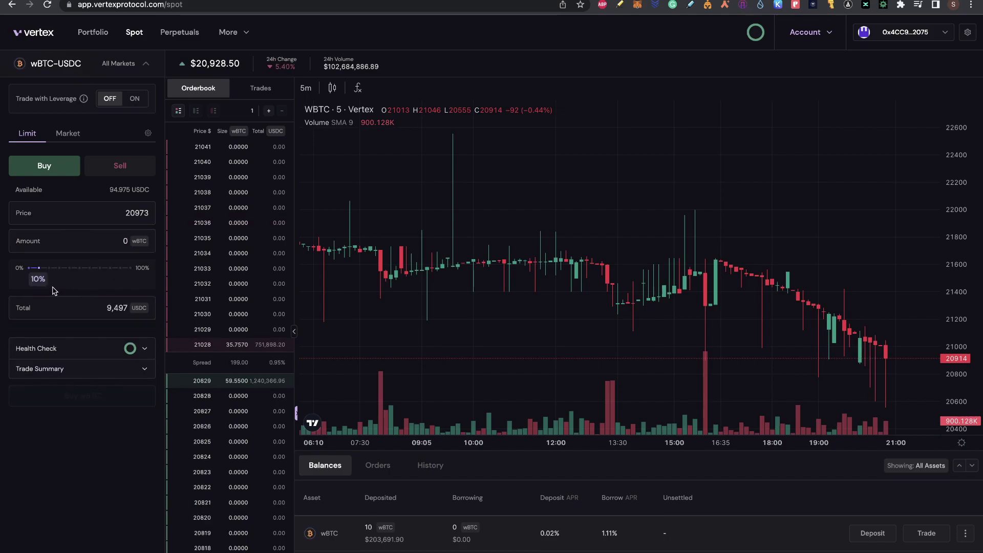
{"action": "left_click", "coordinate": [76, 306]}
{"action": "left_click", "coordinate": [172, 32]}
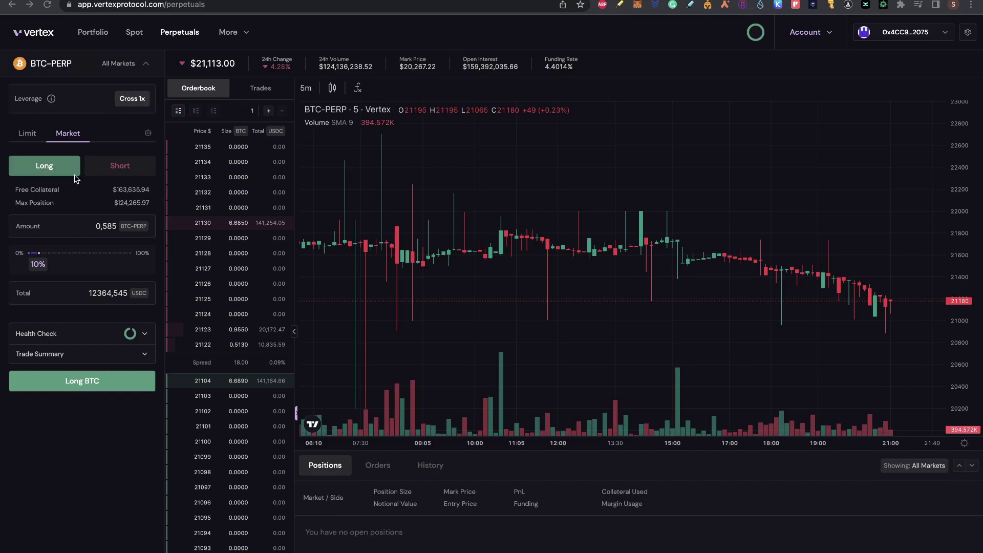
Place and sign a BTC-PERP market long, then a market short sized at 10% of collateral
{"action": "left_click", "coordinate": [76, 376]}
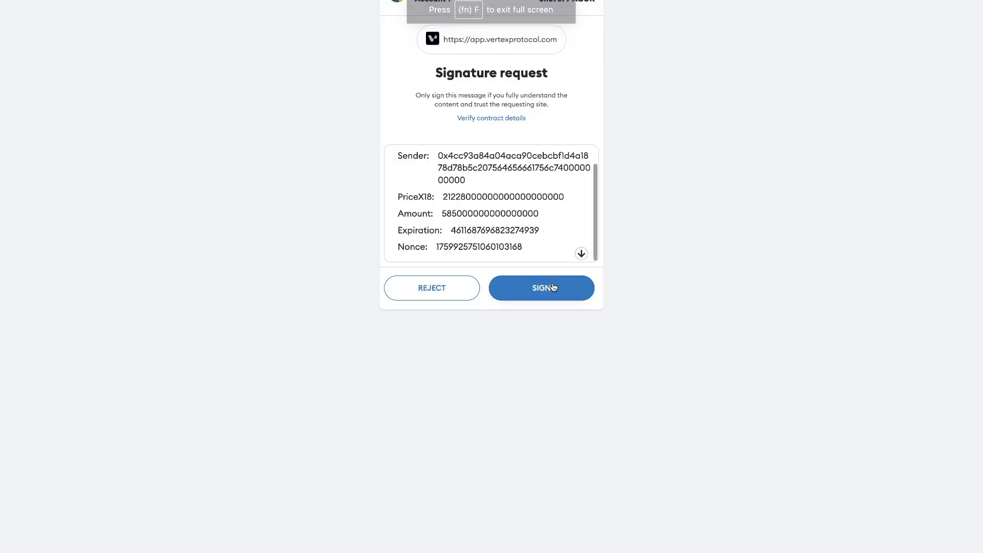
{"action": "left_click", "coordinate": [551, 285]}
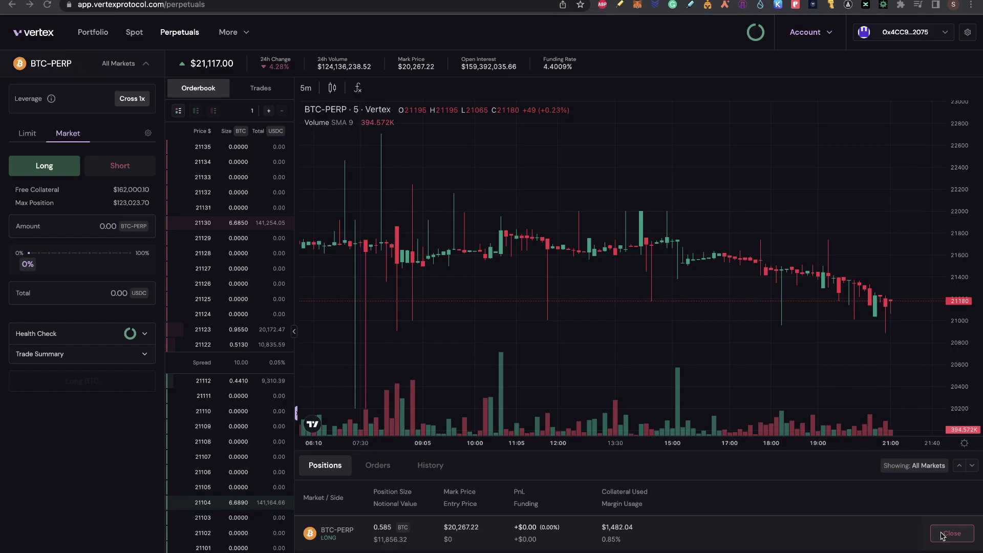
{"action": "left_click", "coordinate": [116, 167]}
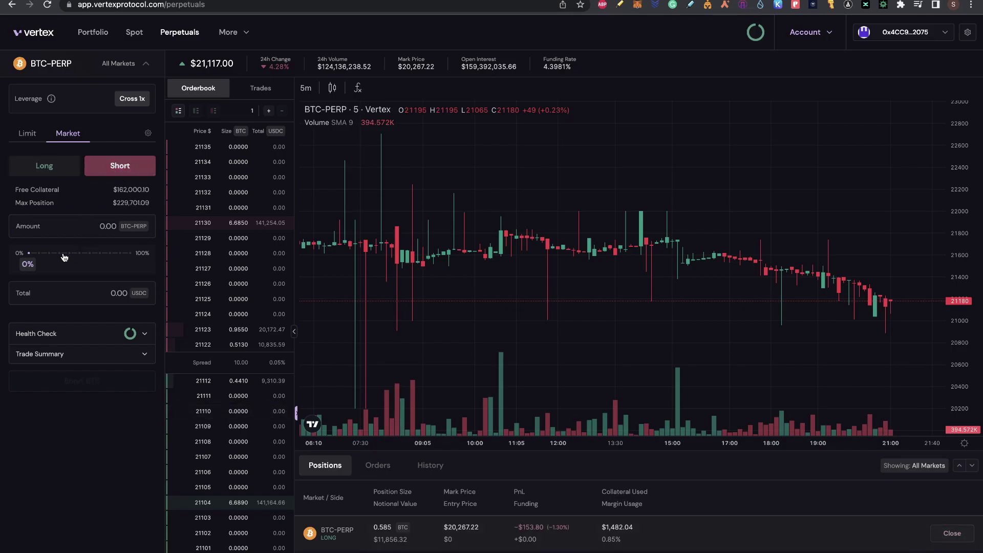
{"action": "left_click", "coordinate": [39, 253]}
{"action": "left_click", "coordinate": [104, 385]}
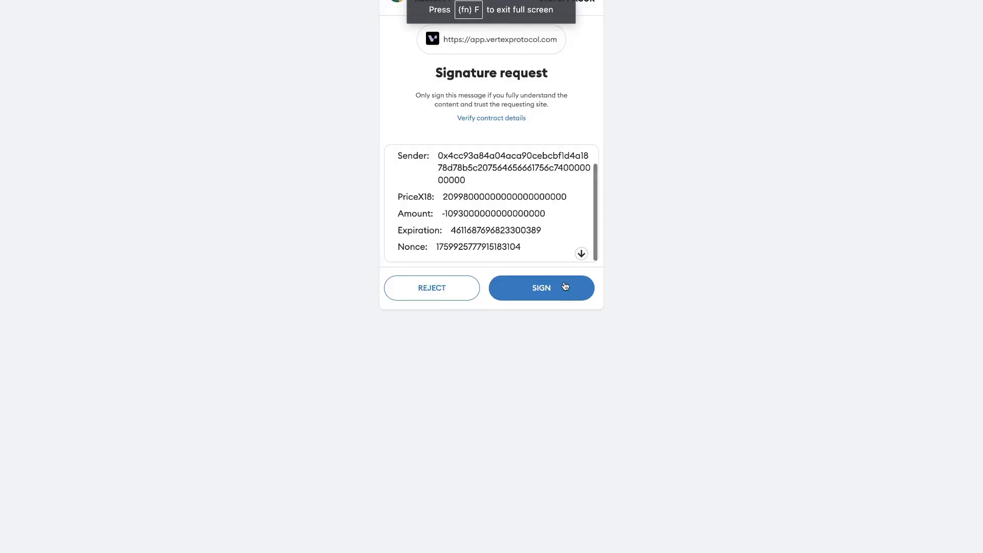
{"action": "left_click", "coordinate": [564, 286]}
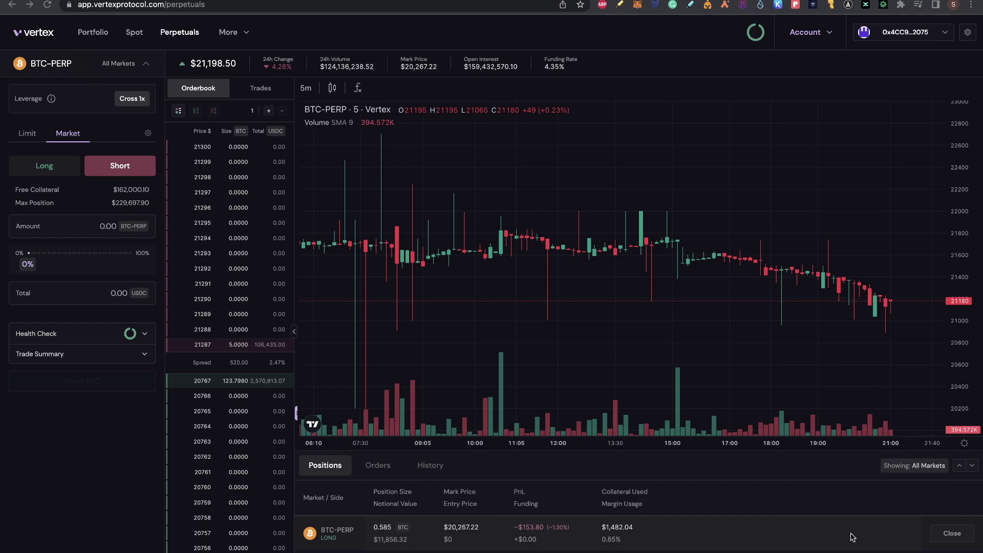
Close 75% of the BTC-PERP long and sign it in MetaMask, leaving 0.146 BTC
{"action": "left_click", "coordinate": [952, 534]}
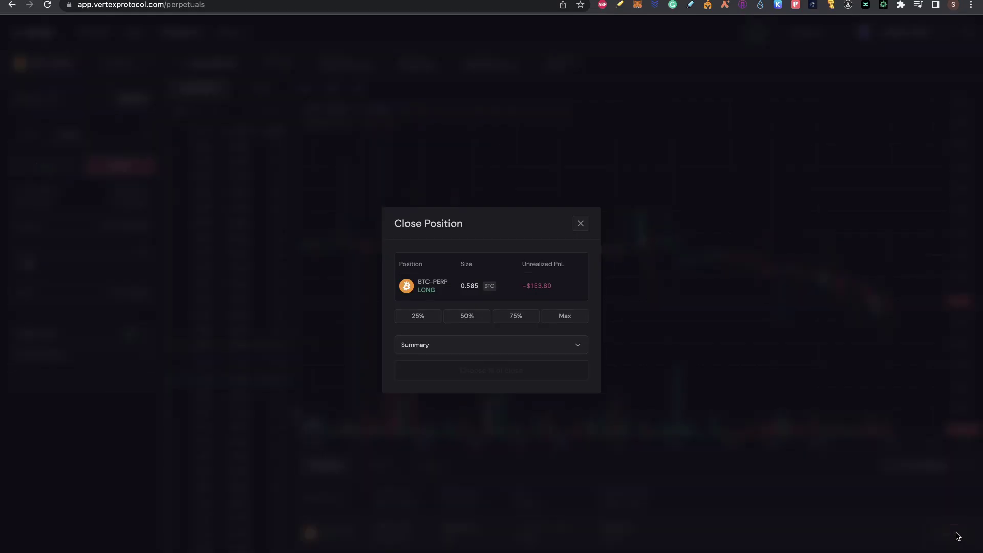
{"action": "left_click", "coordinate": [523, 318]}
{"action": "left_click", "coordinate": [553, 374]}
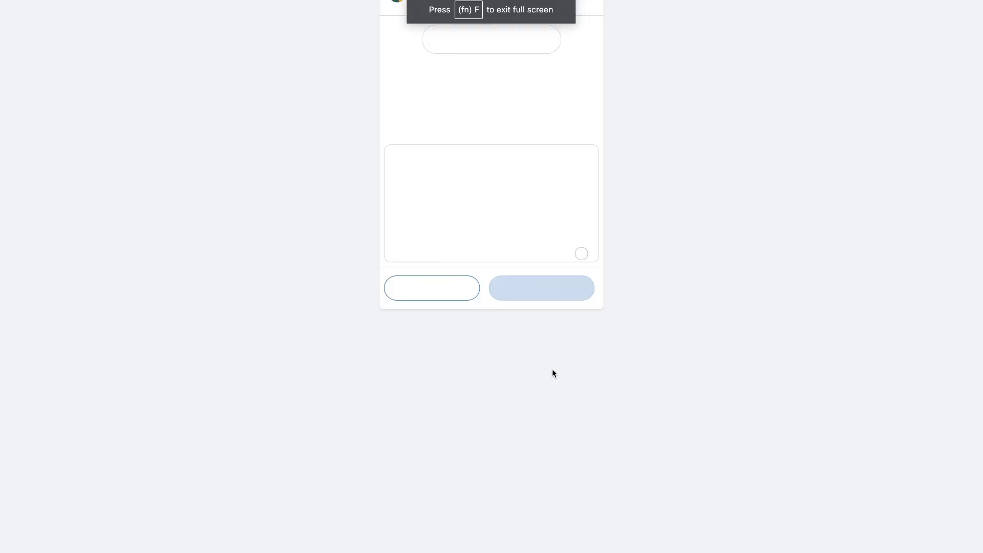
{"action": "left_click", "coordinate": [582, 254]}
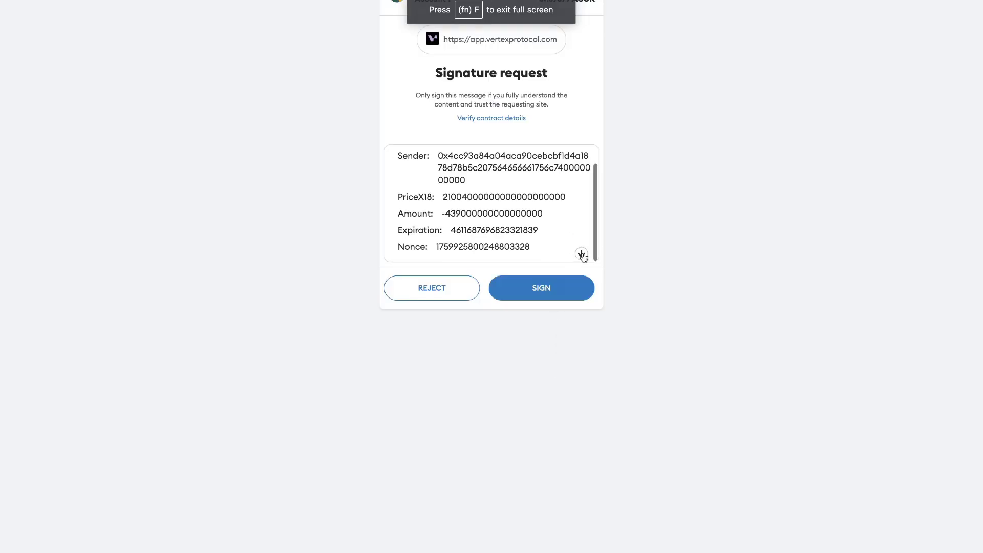
{"action": "left_click", "coordinate": [540, 287]}
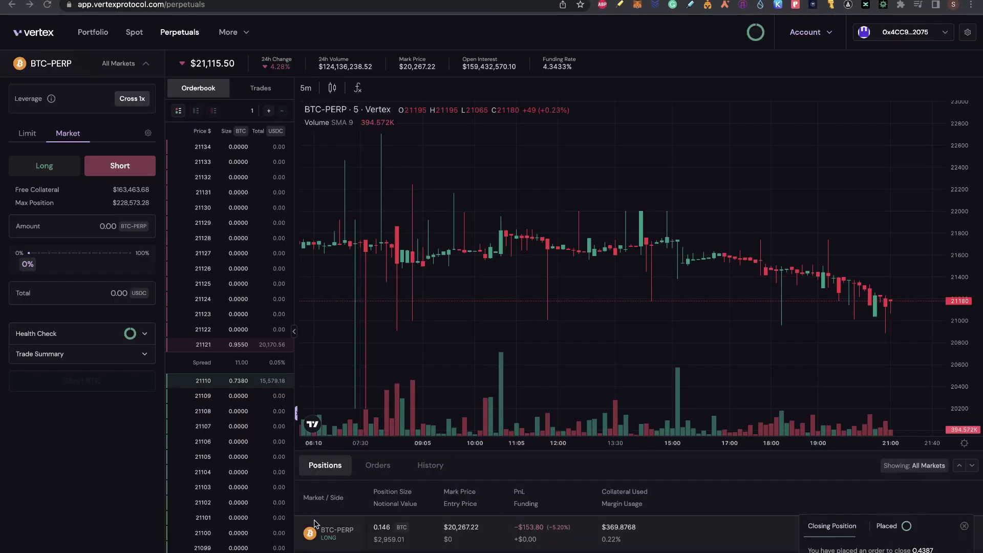
Place and sign an ETH-PERP short, switch to market orders, then bring up Discord's testnet channel
{"action": "left_click", "coordinate": [86, 77]}
{"action": "left_click", "coordinate": [39, 128]}
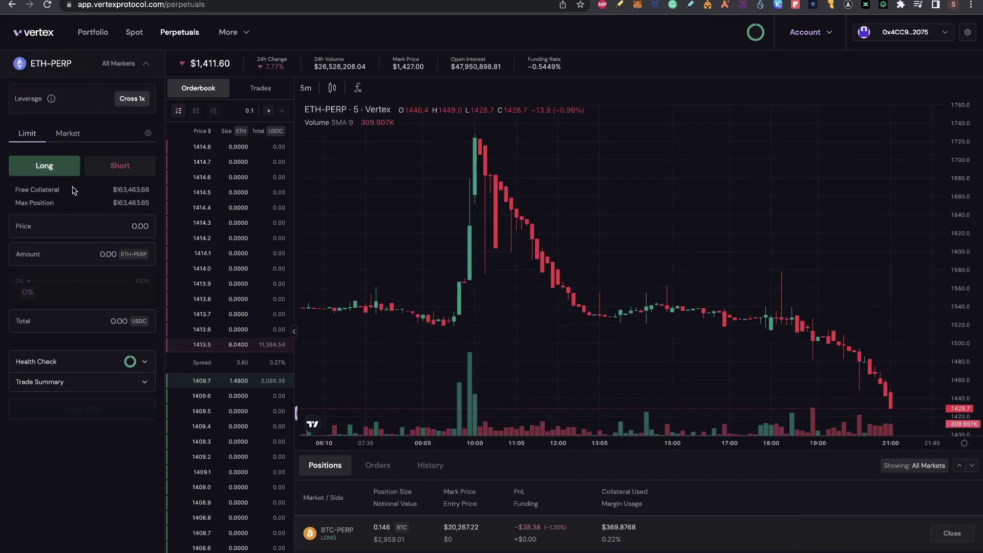
{"action": "left_click", "coordinate": [36, 285]}
{"action": "left_click", "coordinate": [121, 165]}
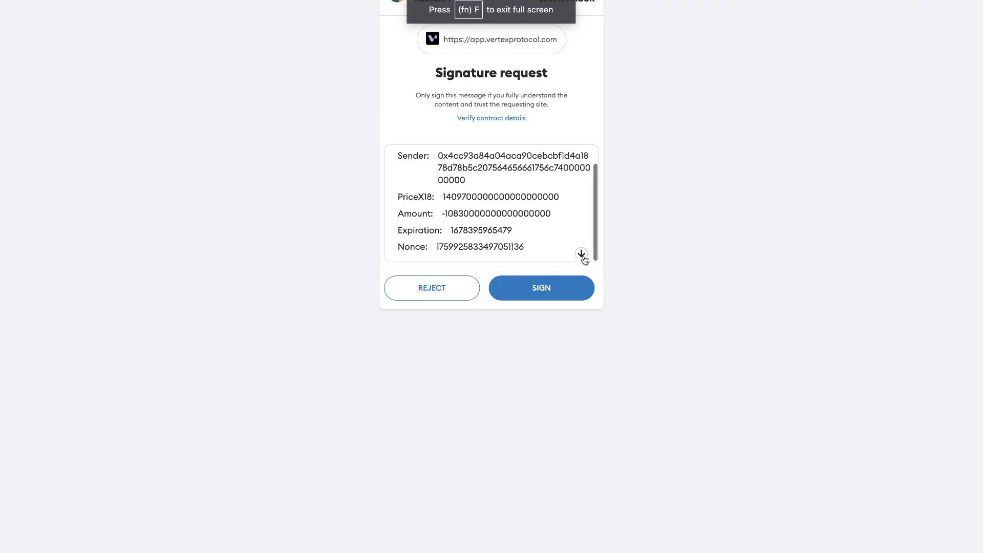
{"action": "left_click", "coordinate": [560, 287]}
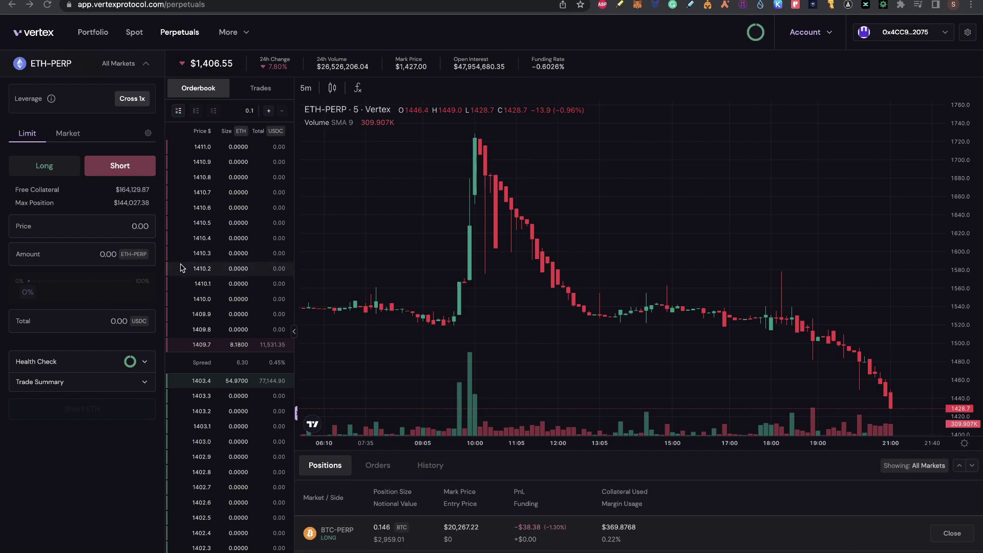
{"action": "left_click", "coordinate": [68, 133]}
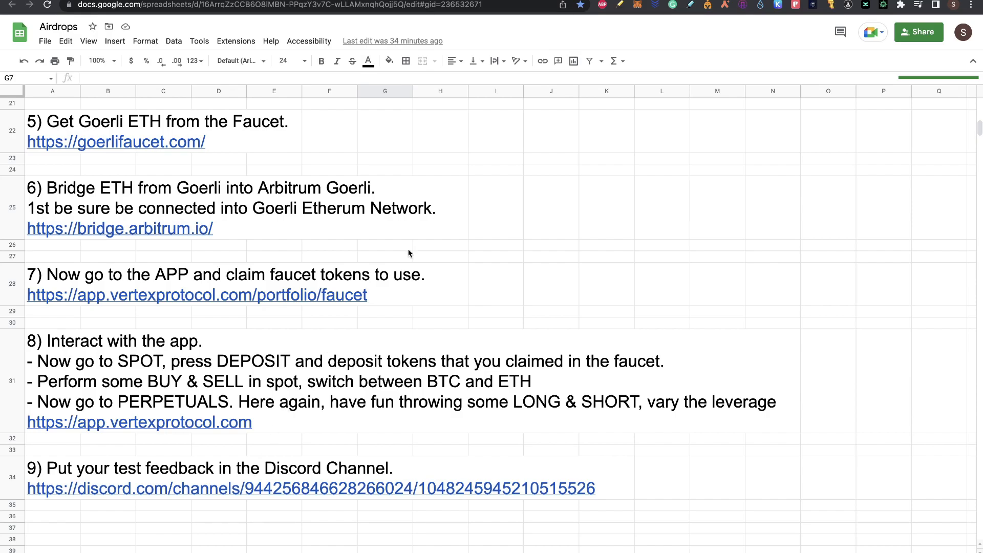
{"action": "left_click", "coordinate": [364, 13]}
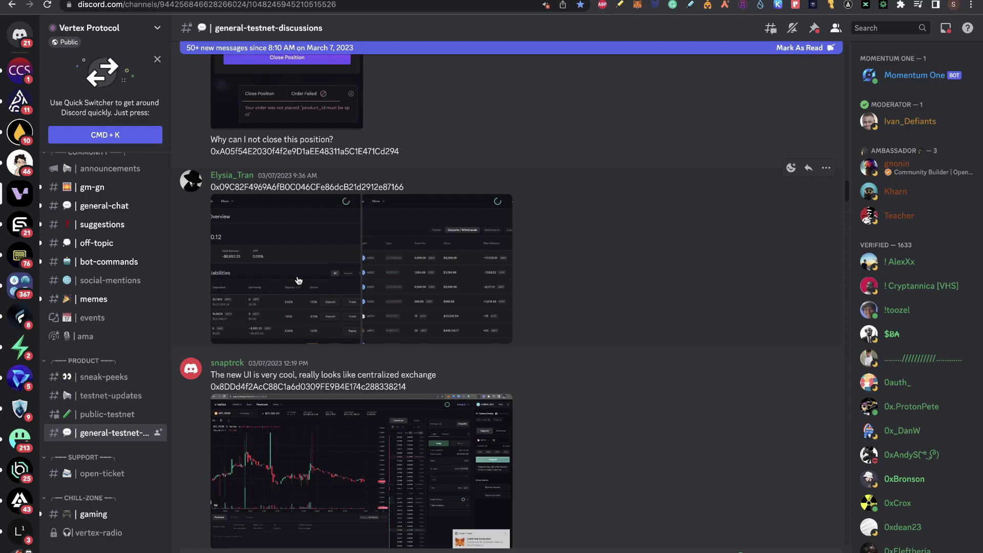
{"action": "left_click", "coordinate": [412, 298]}
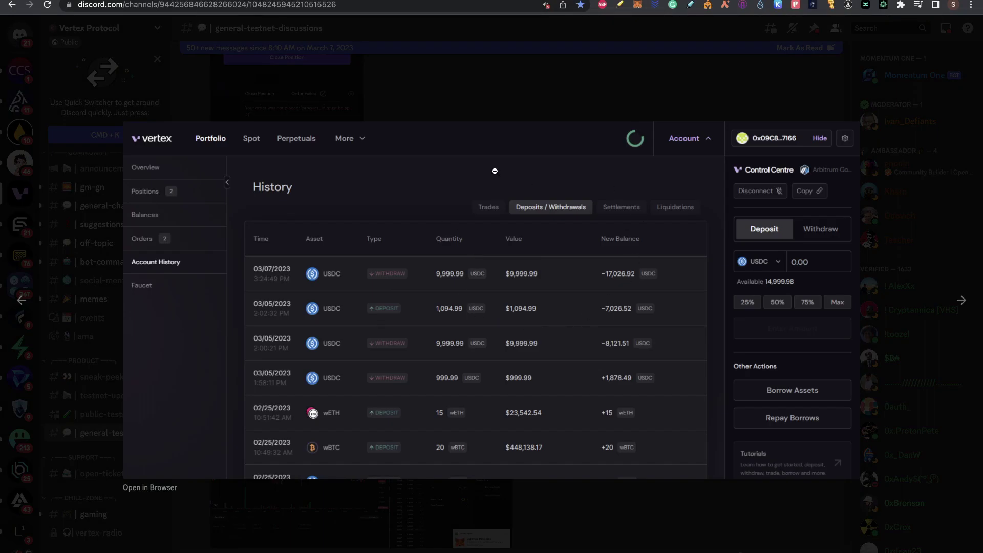
{"action": "left_click", "coordinate": [545, 84]}
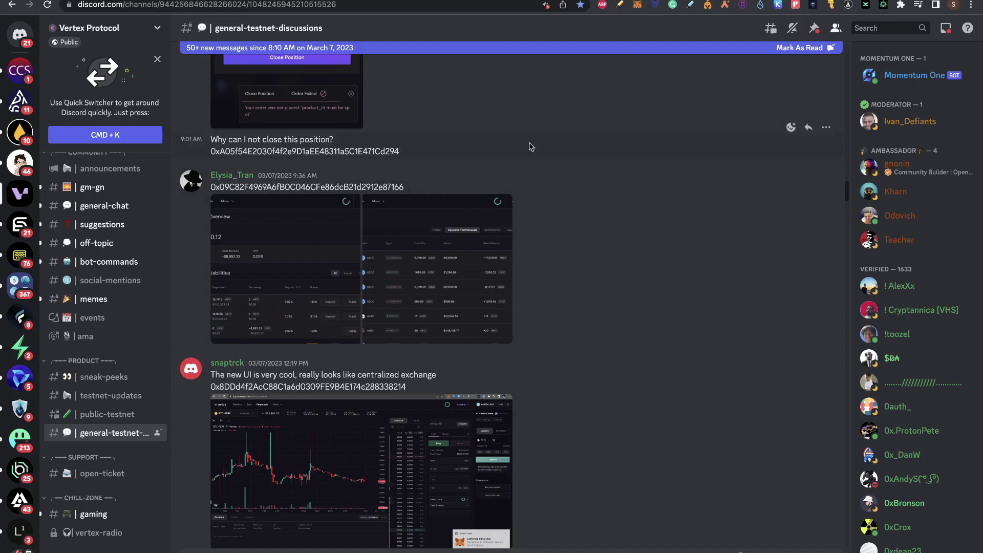
Show the Vertex portfolio's Account History with one ETH-PERP and two BTC-PERP trades, then return to Discord
{"action": "left_click", "coordinate": [677, 4]}
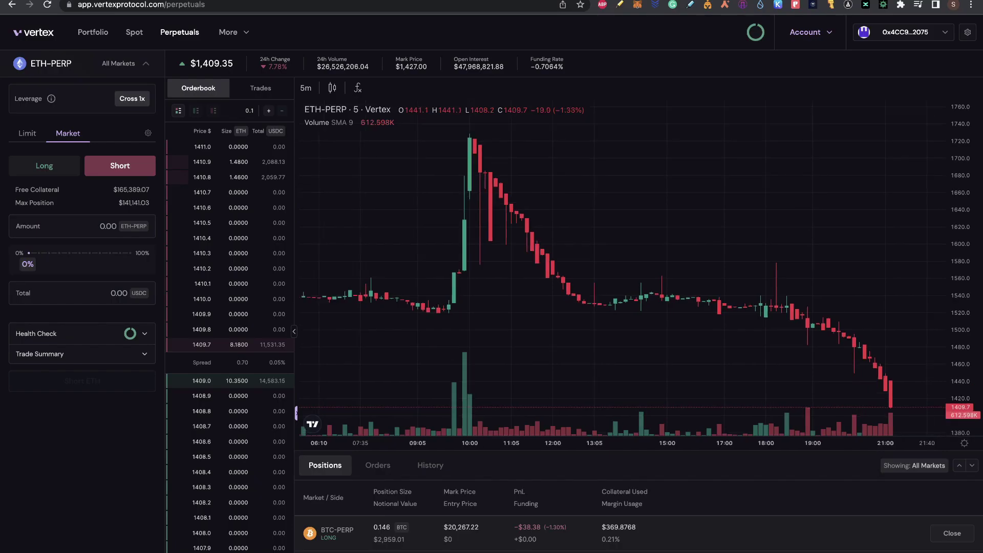
{"action": "left_click", "coordinate": [829, 32]}
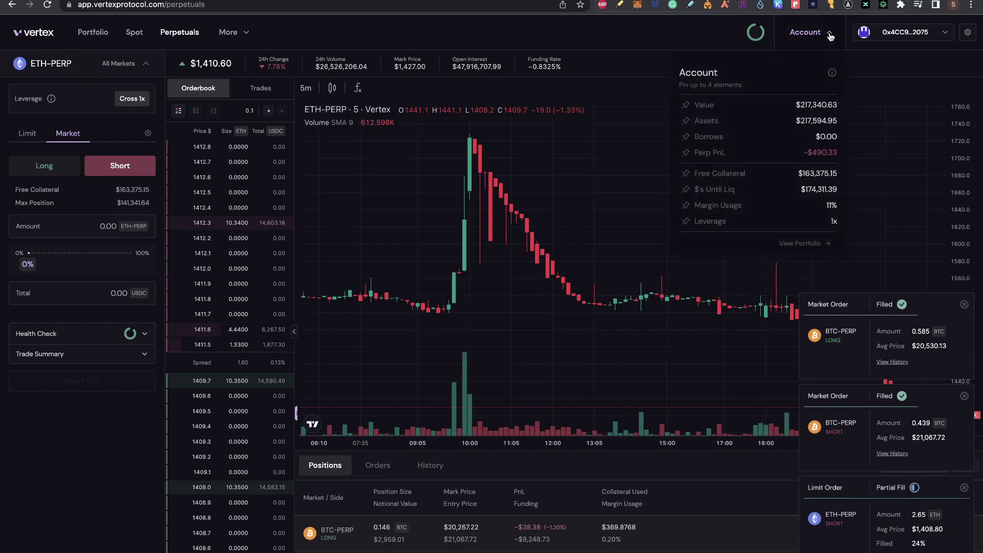
{"action": "left_click", "coordinate": [793, 246]}
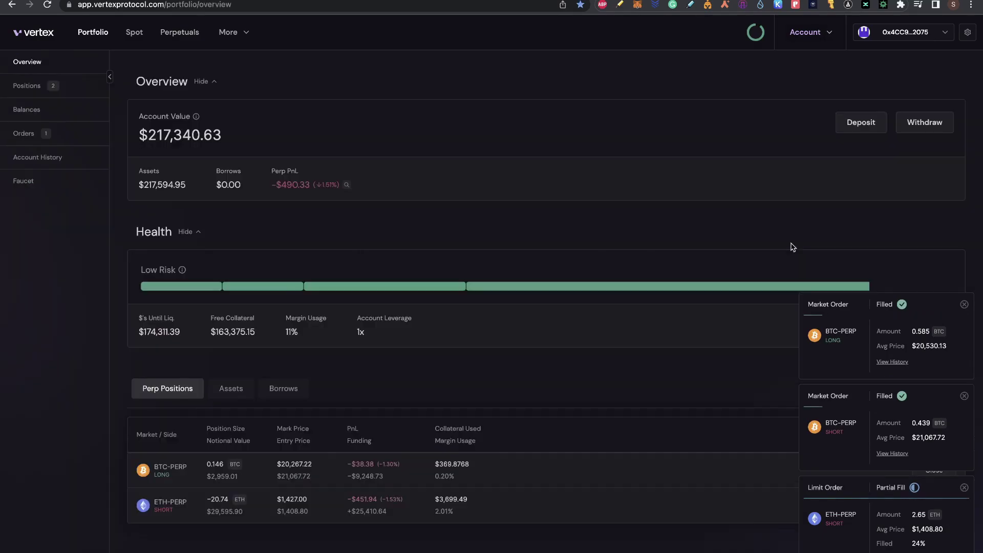
{"action": "left_click", "coordinate": [45, 161]}
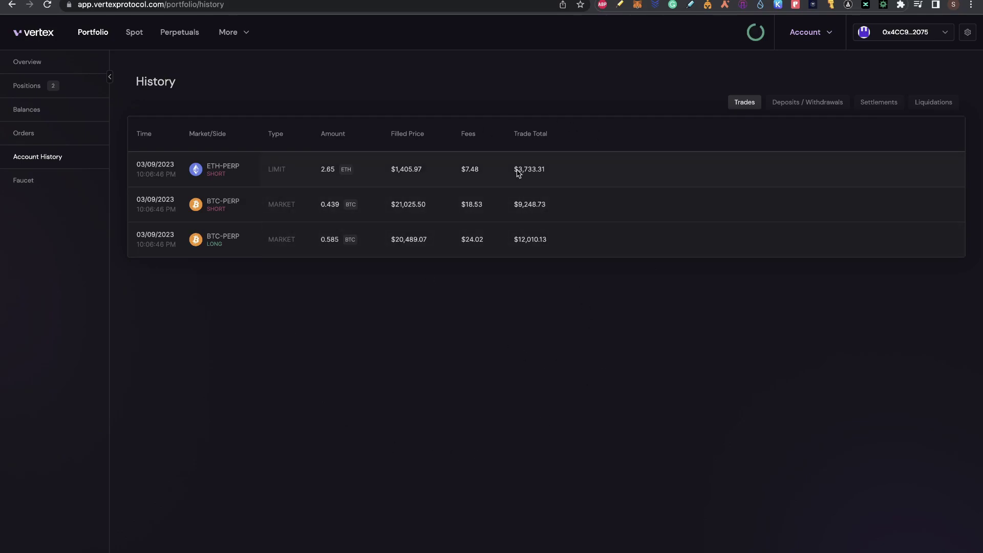
{"action": "key", "text": "ctrl+Tab"}
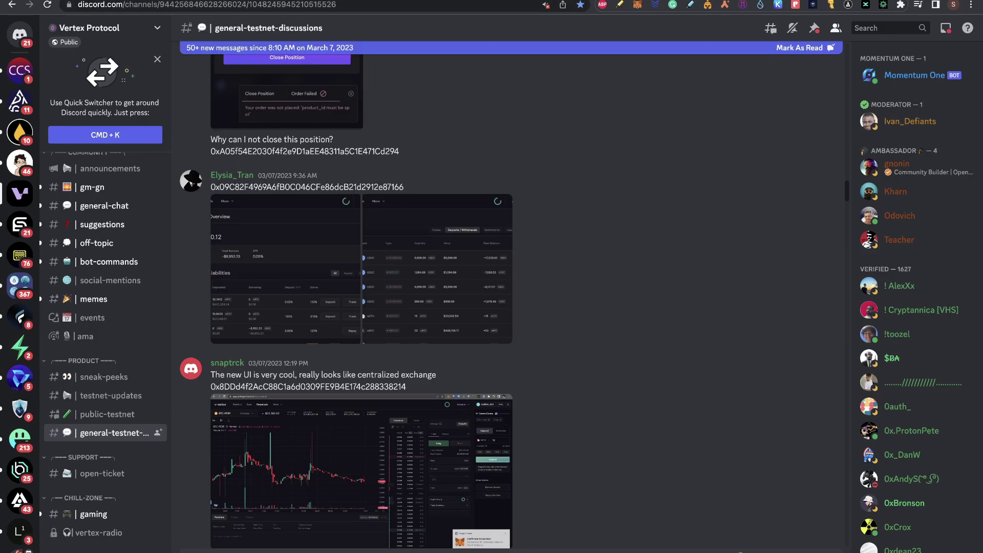
Scroll the Airdrops guide to the top, scroll through Discord's feedback messages, then show the subscriptions page
{"action": "key", "text": "ctrl+Tab"}
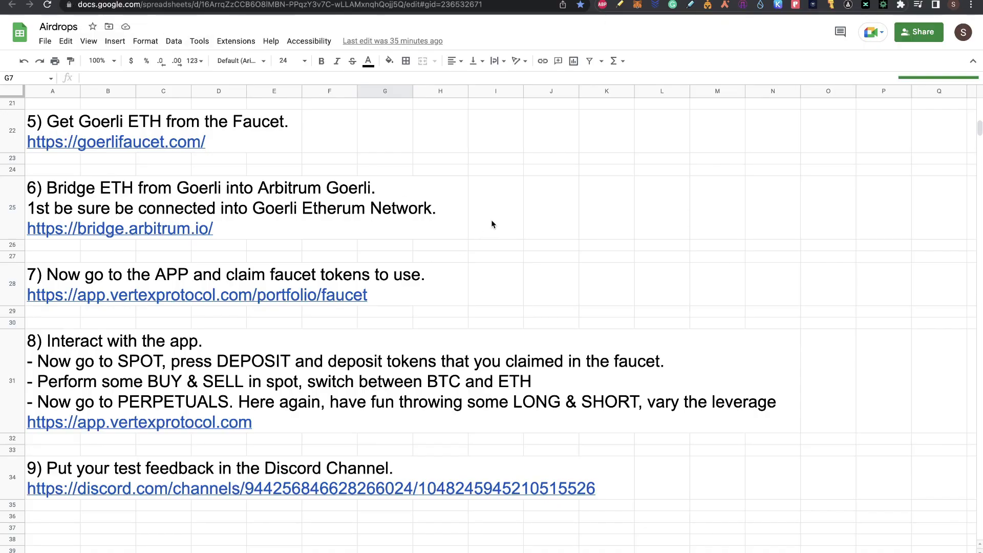
{"action": "scroll", "coordinate": [492, 224], "scroll_direction": "up", "scroll_amount": 10}
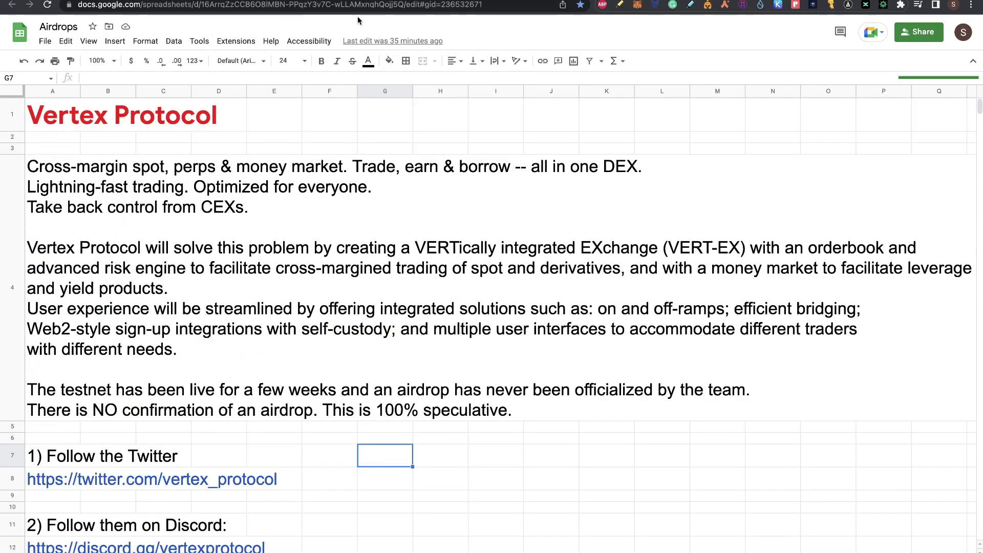
{"action": "key", "text": "ctrl+shift+Tab"}
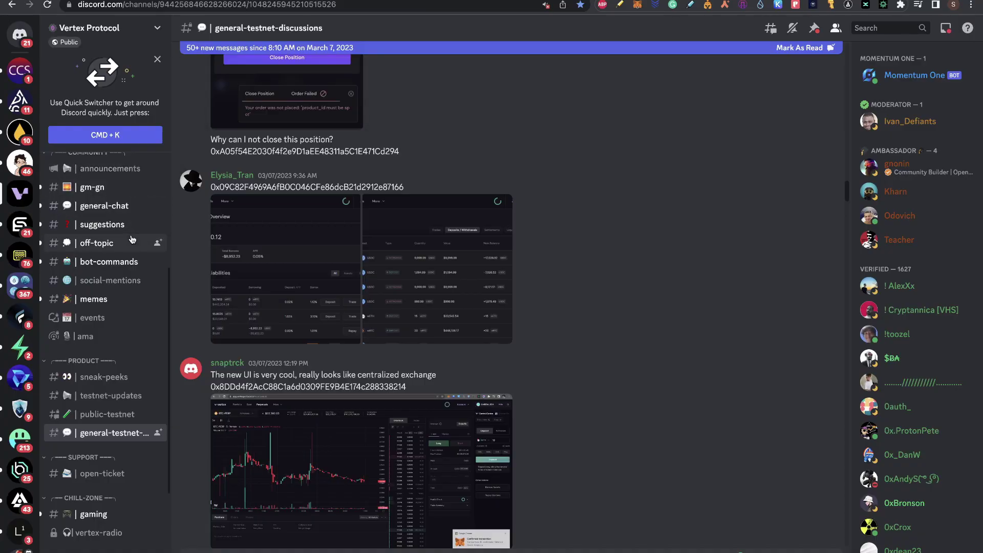
{"action": "scroll", "coordinate": [654, 418], "scroll_direction": "down", "scroll_amount": 8}
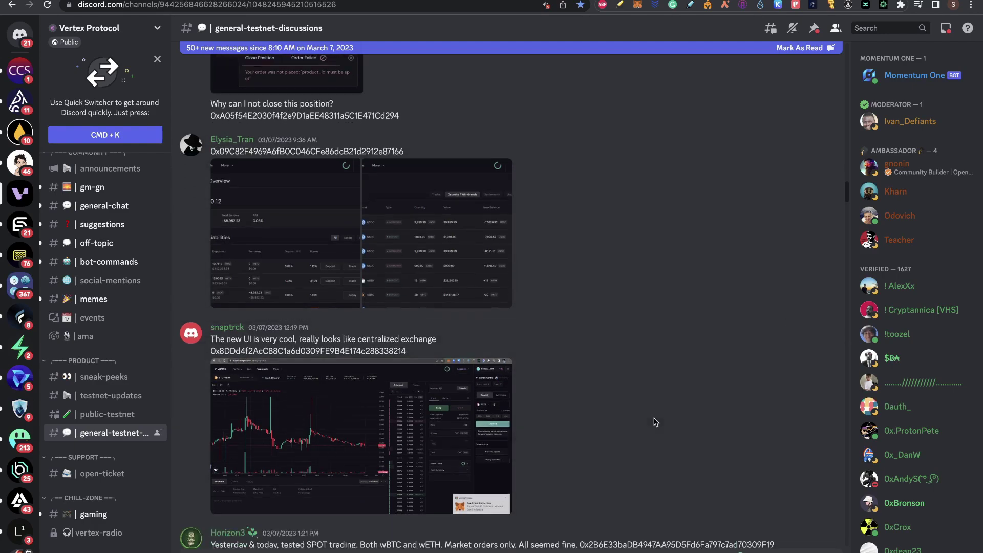
{"action": "scroll", "coordinate": [654, 422], "scroll_direction": "down", "scroll_amount": 1}
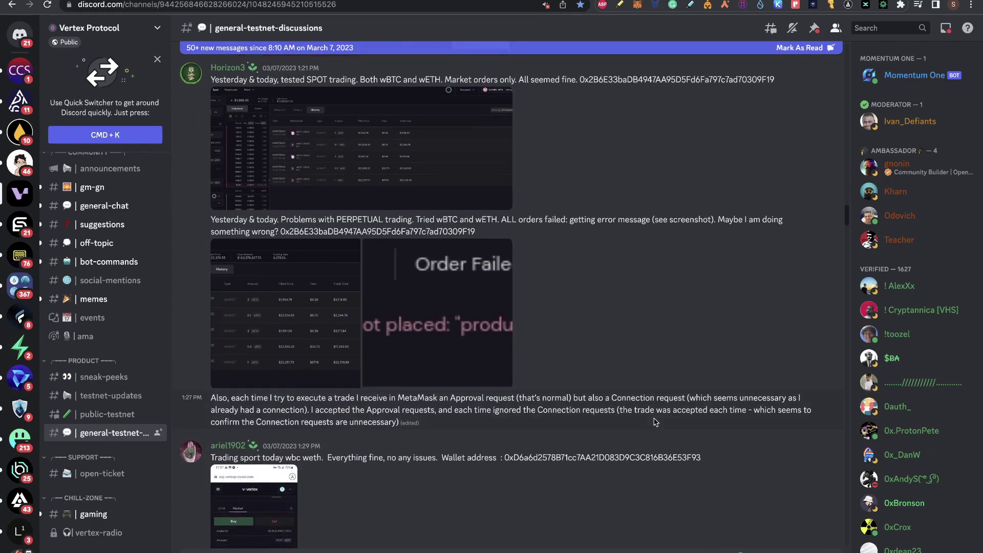
{"action": "key", "text": "ctrl+shift+Tab"}
{"action": "scroll", "coordinate": [429, 321], "scroll_direction": "up", "scroll_amount": 20}
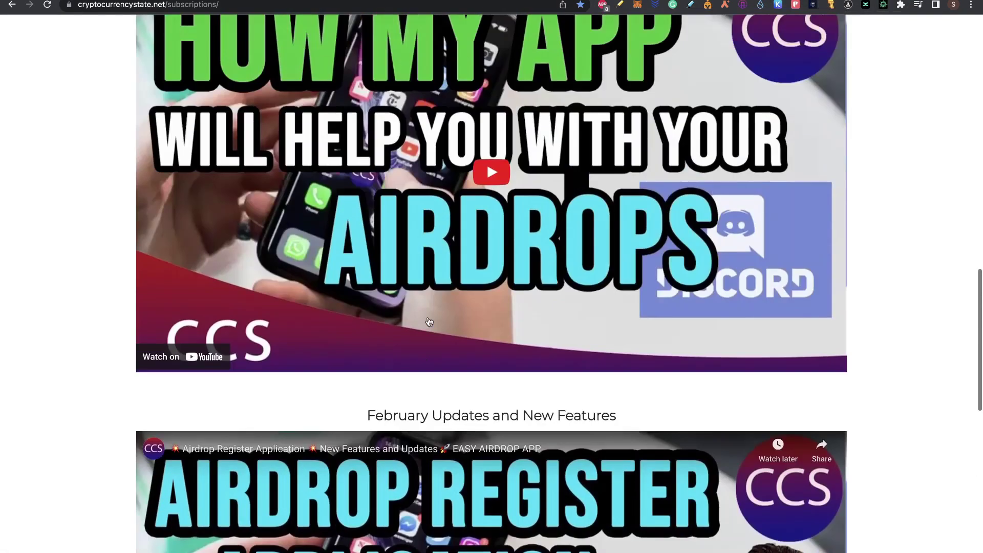
{"action": "scroll", "coordinate": [358, 321], "scroll_direction": "down", "scroll_amount": 8}
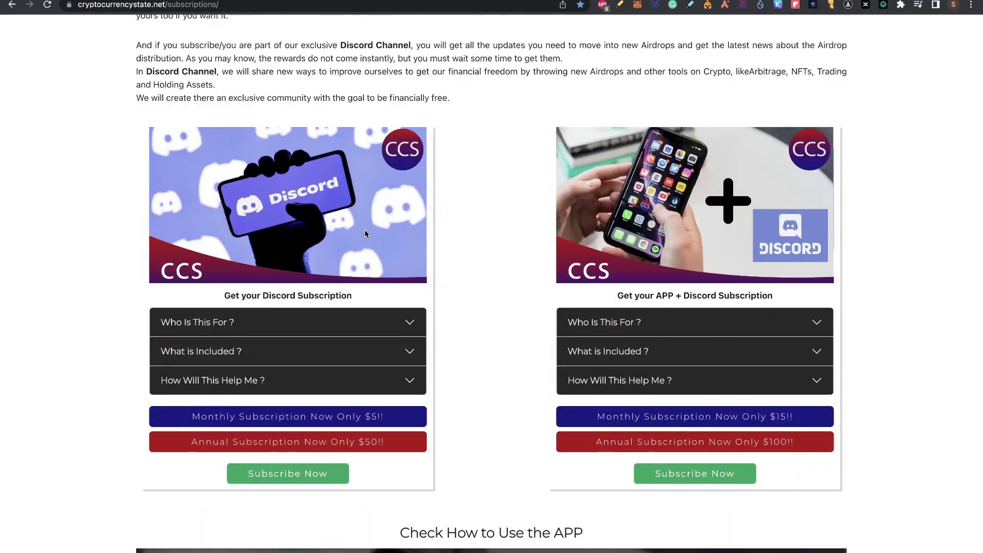
{"action": "scroll", "coordinate": [443, 163], "scroll_direction": "up", "scroll_amount": 7}
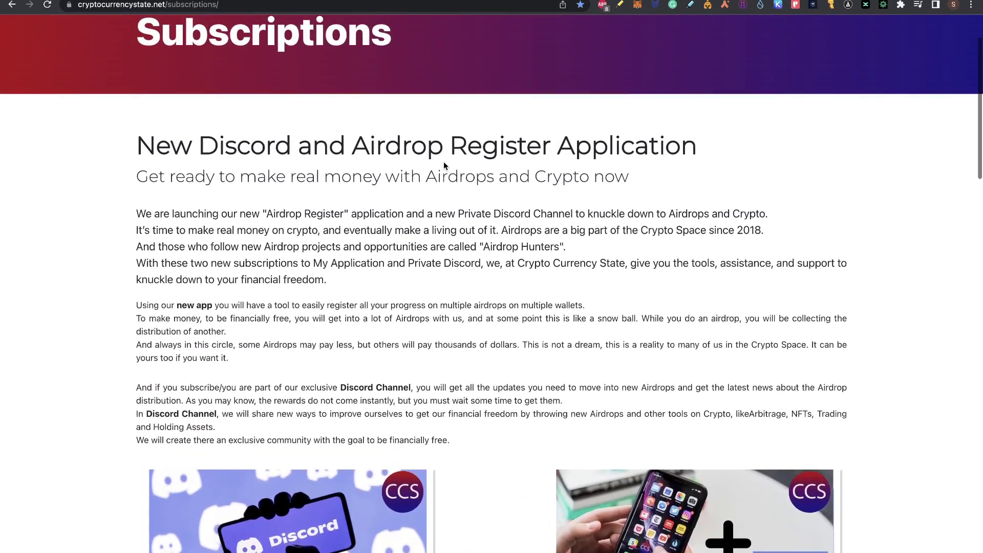
{"action": "scroll", "coordinate": [443, 162], "scroll_direction": "down", "scroll_amount": 2}
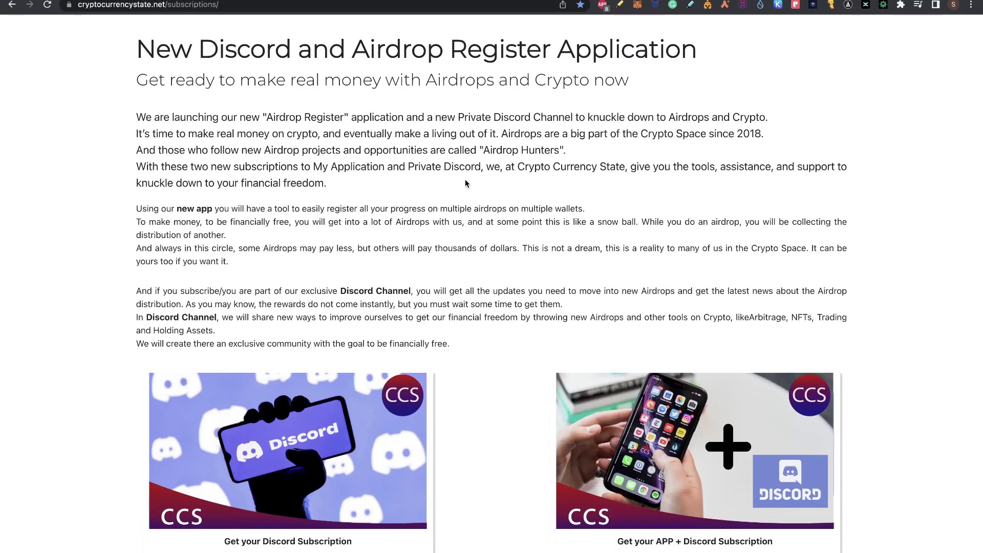
{"action": "scroll", "coordinate": [466, 183], "scroll_direction": "down", "scroll_amount": 2}
{"action": "scroll", "coordinate": [465, 183], "scroll_direction": "down", "scroll_amount": 2}
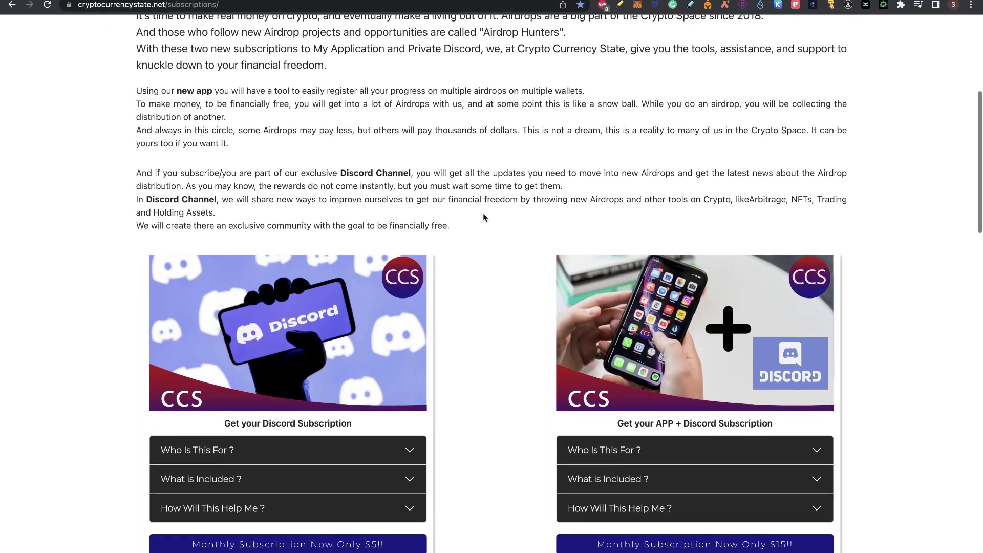
{"action": "scroll", "coordinate": [478, 197], "scroll_direction": "down", "scroll_amount": 6}
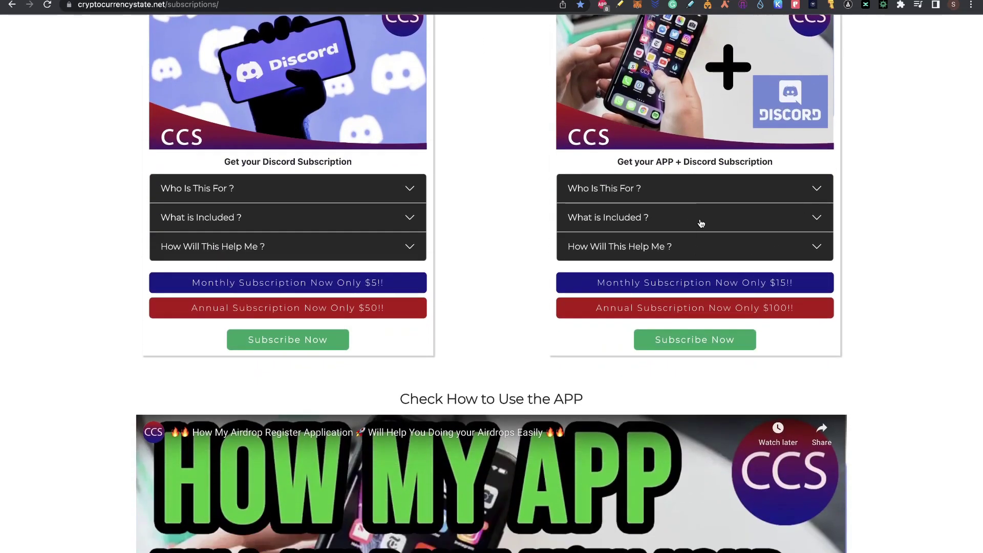
{"action": "scroll", "coordinate": [502, 243], "scroll_direction": "down", "scroll_amount": 15}
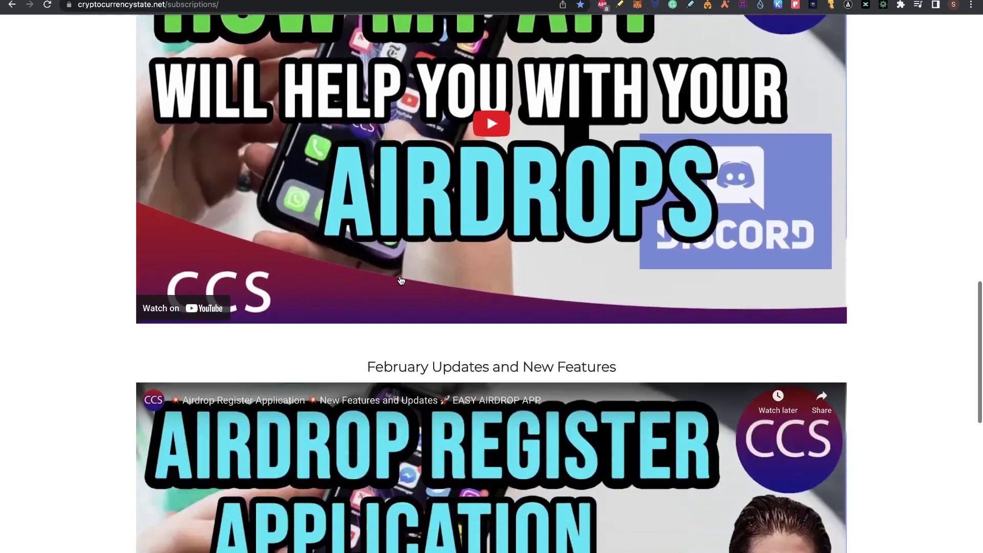
{"action": "scroll", "coordinate": [484, 333], "scroll_direction": "up", "scroll_amount": 15}
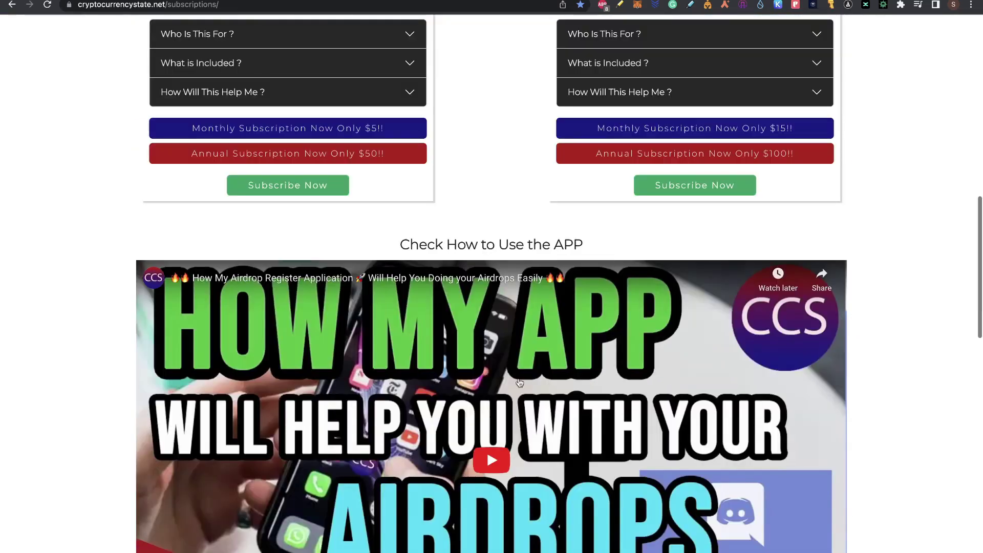
{"action": "scroll", "coordinate": [490, 355], "scroll_direction": "down", "scroll_amount": 8}
{"action": "scroll", "coordinate": [490, 355], "scroll_direction": "up", "scroll_amount": 20}
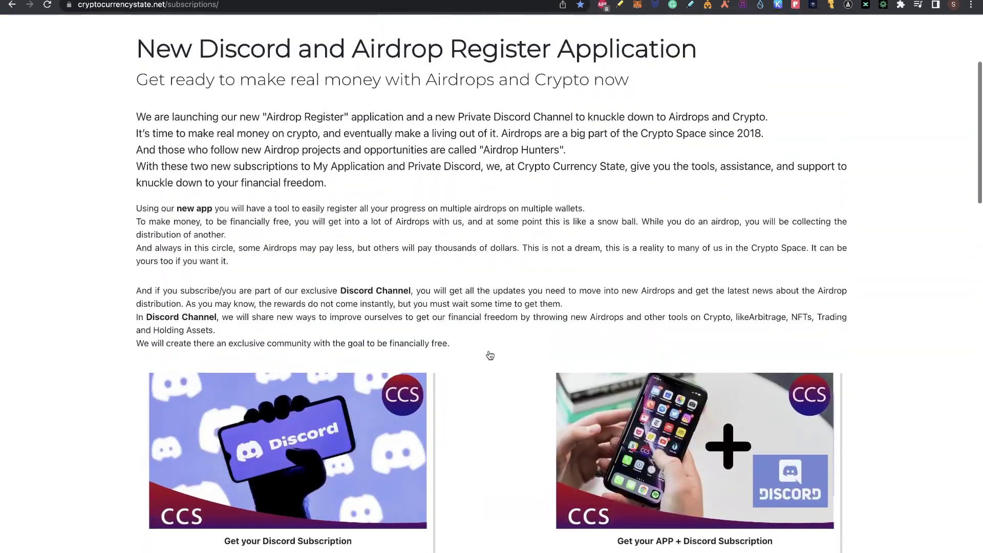